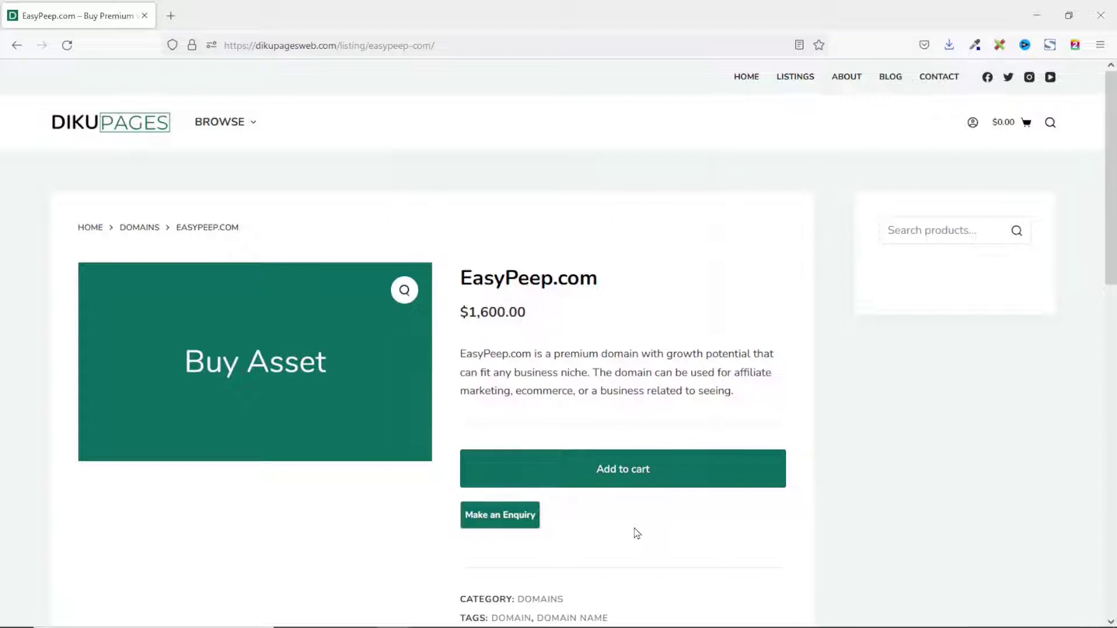
Step: Open the 'Enquiry for EasyPeep.com' form on the $1,600.00 domain listing
{"action": "left_click", "coordinate": [504, 515]}
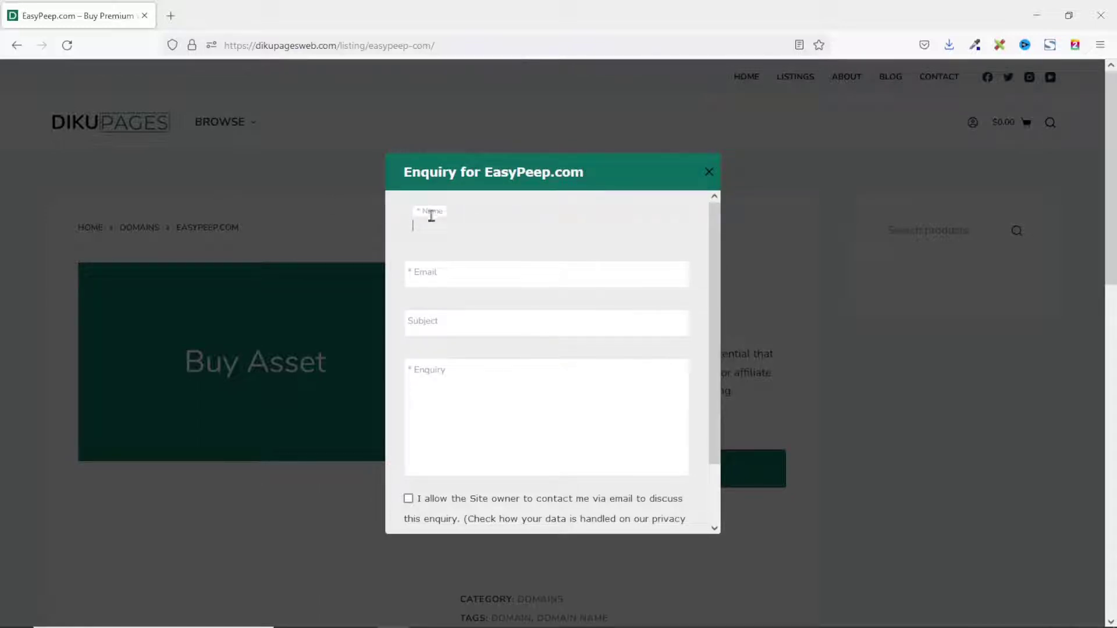
Step: Autofill the name and e-mail, then enter subject 'Enquiry' and message 'Can I rent this domain?'
{"action": "left_click", "coordinate": [461, 228]}
{"action": "left_click", "coordinate": [459, 247]}
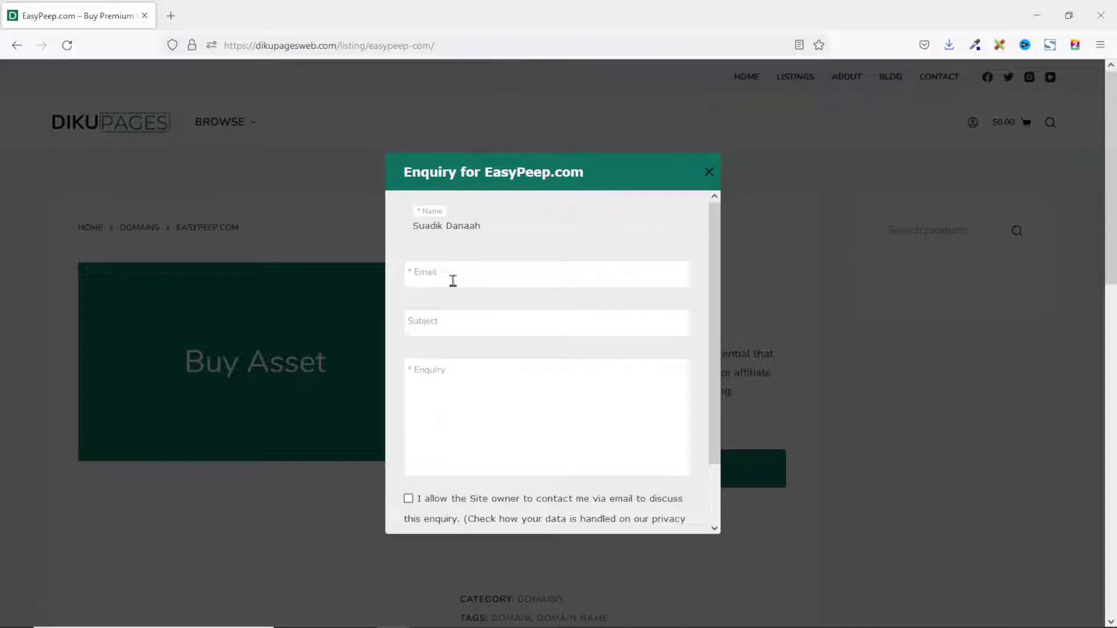
{"action": "left_click", "coordinate": [451, 279]}
{"action": "left_click", "coordinate": [460, 297]}
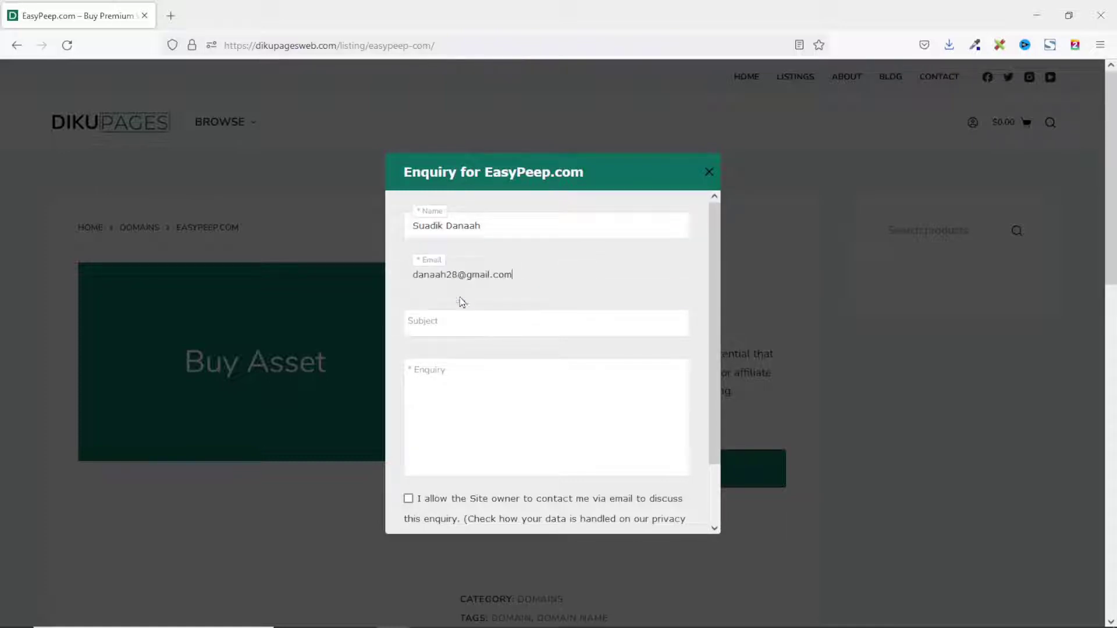
{"action": "left_click", "coordinate": [453, 326]}
{"action": "type", "text": "Enquiry"}
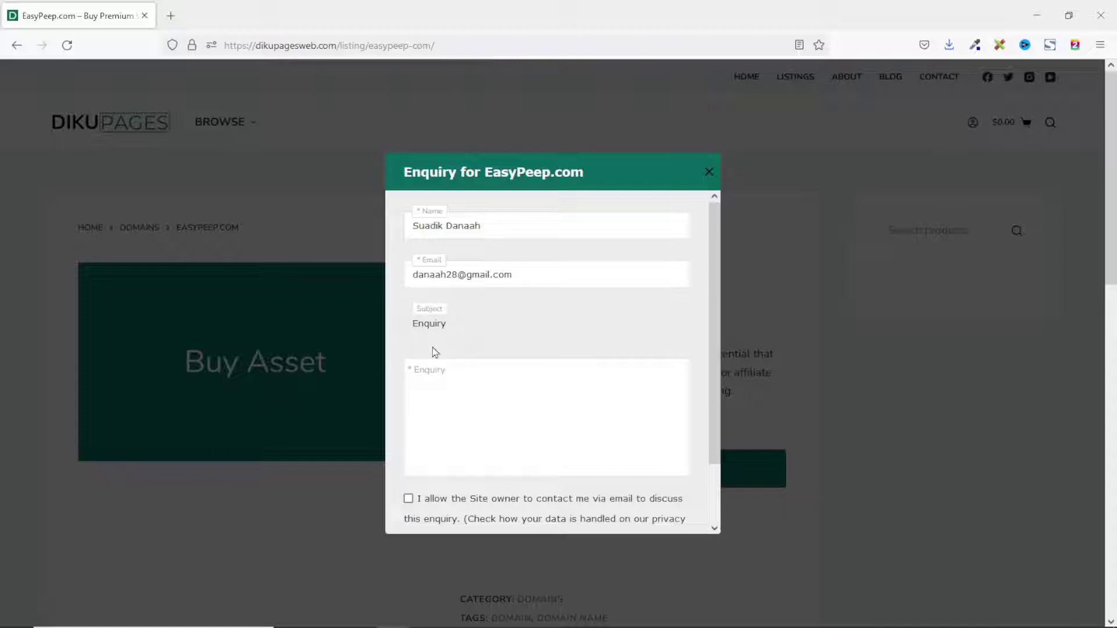
{"action": "left_click", "coordinate": [469, 392]}
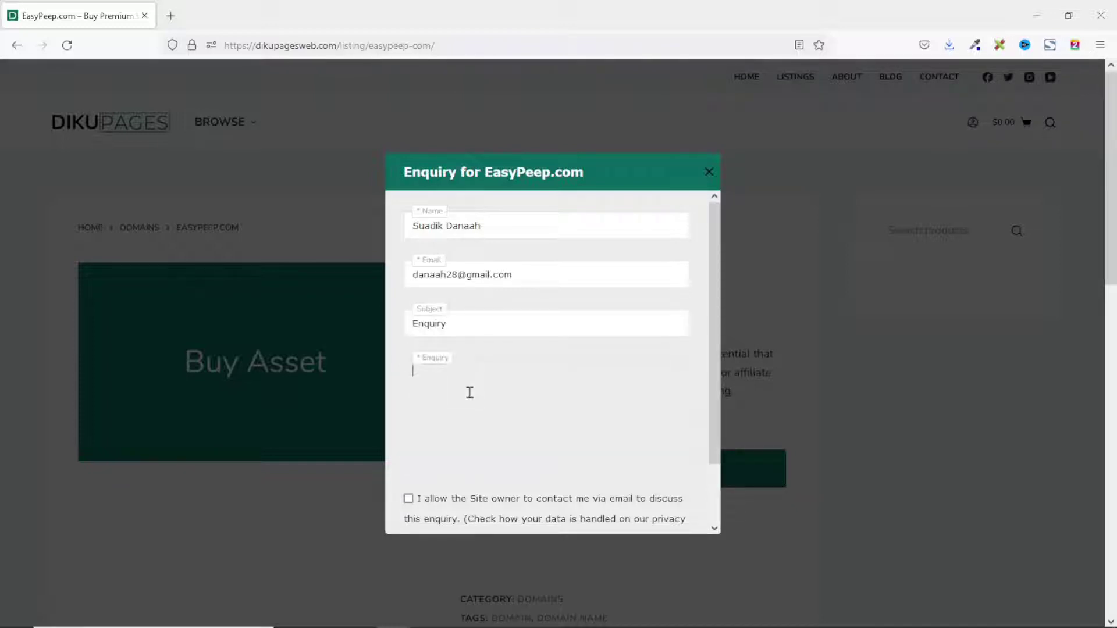
{"action": "type", "text": "Can I rent this domain?"}
Step: Agree to be contacted by email and send the enquiry
{"action": "left_click", "coordinate": [409, 498]}
{"action": "scroll", "coordinate": [456, 426], "scroll_direction": "down", "scroll_amount": 3}
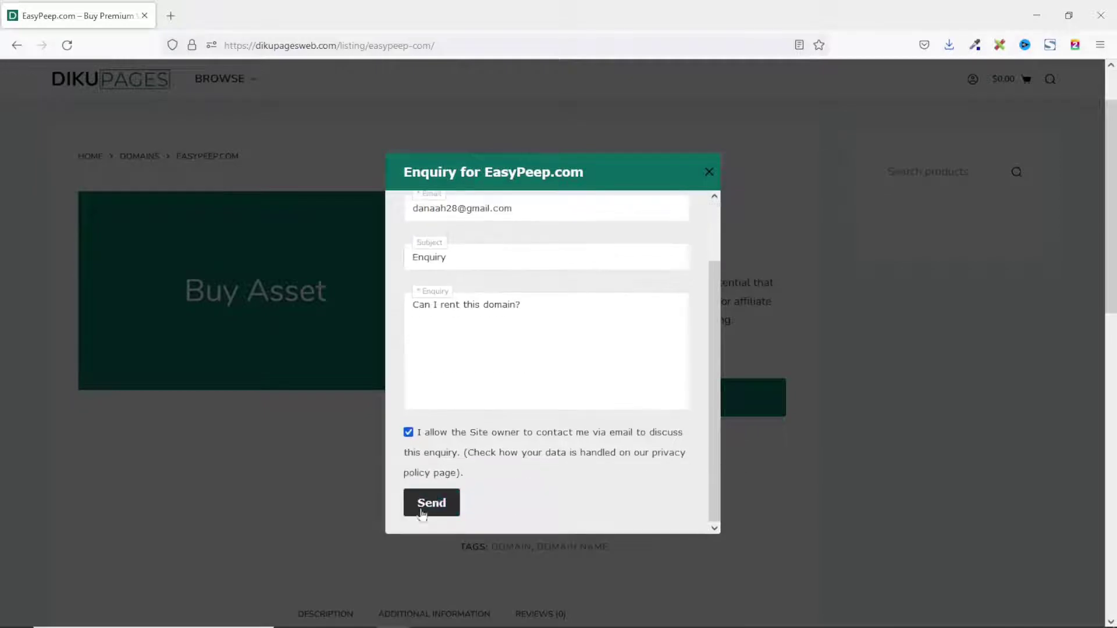
{"action": "left_click", "coordinate": [422, 512]}
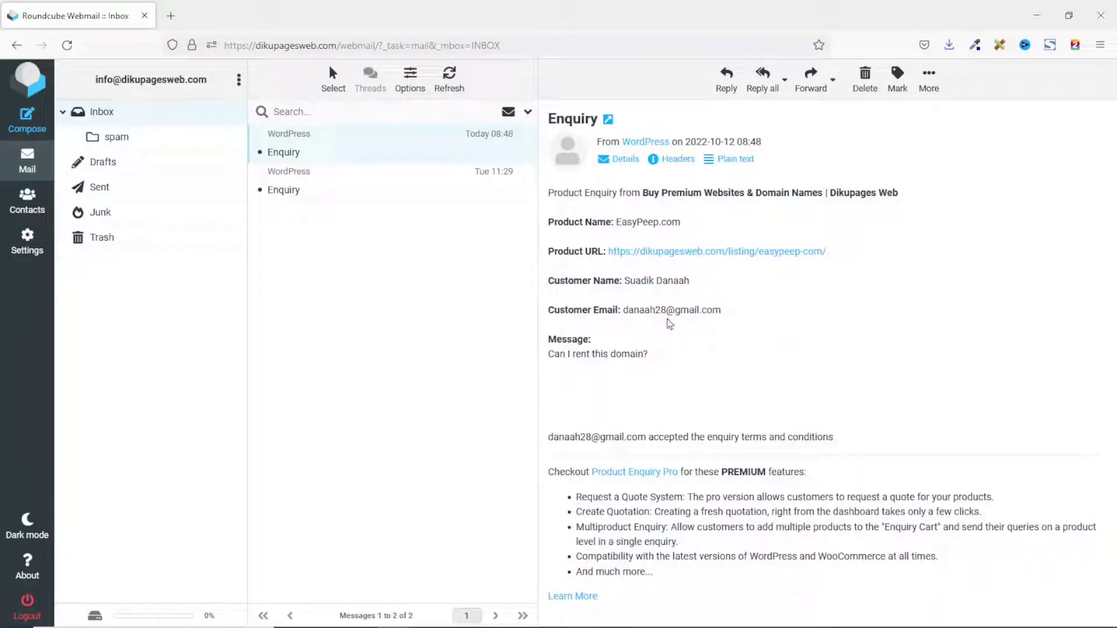
Step: Highlight the source line, Product Name line and customer message in the received enquiry email
{"action": "left_click_drag", "start_coordinate": [575, 193], "coordinate": [913, 204]}
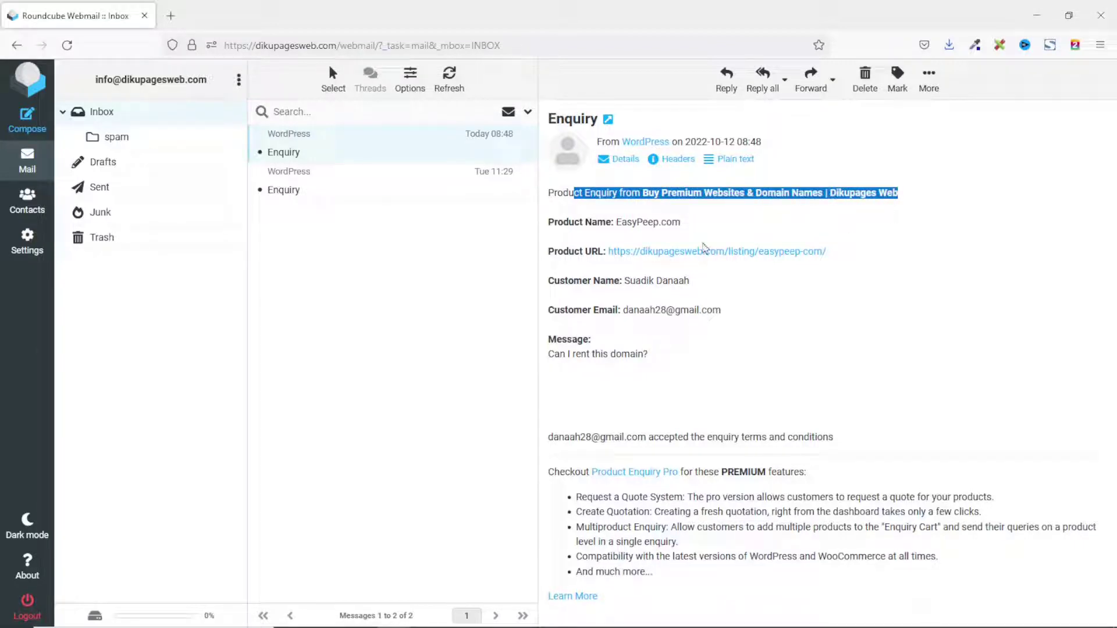
{"action": "left_click_drag", "start_coordinate": [550, 225], "coordinate": [716, 231]}
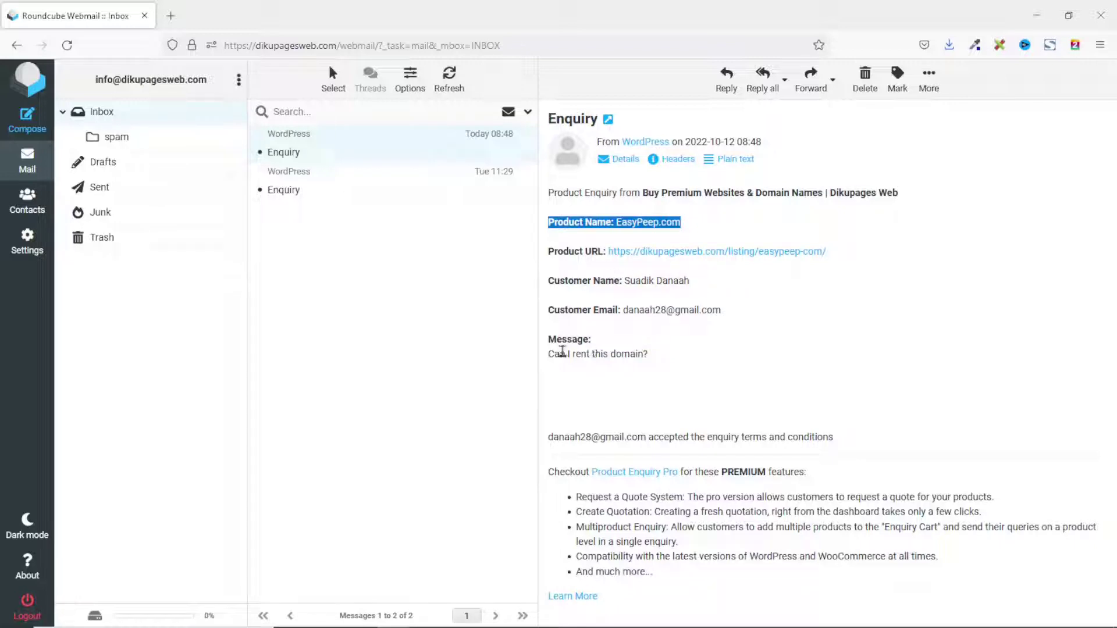
{"action": "left_click_drag", "start_coordinate": [547, 353], "coordinate": [649, 366]}
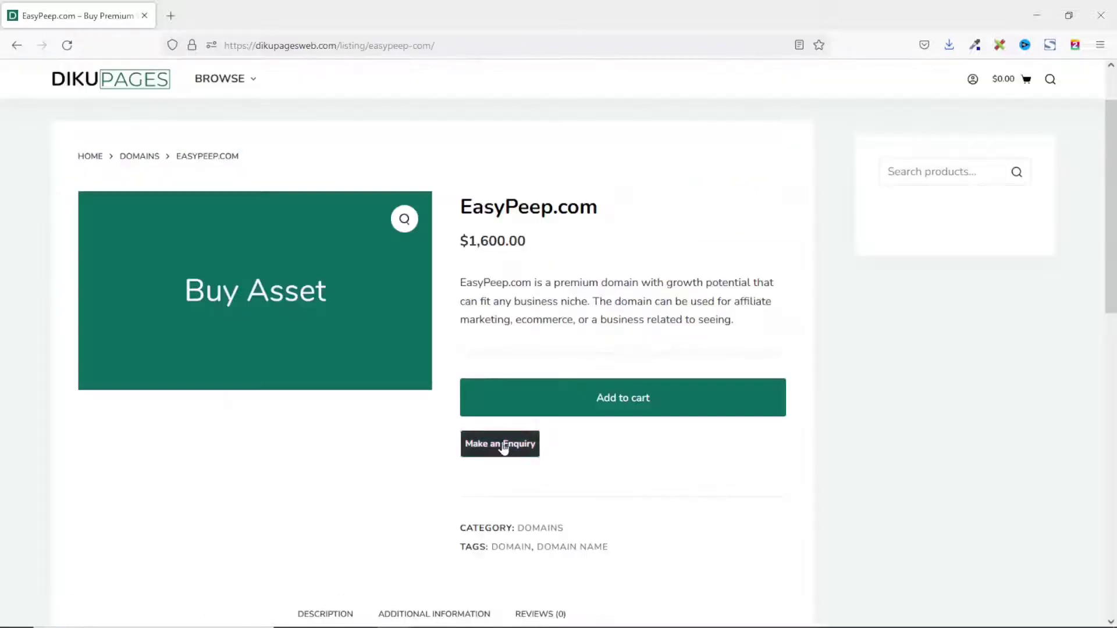
{"action": "left_click", "coordinate": [502, 447]}
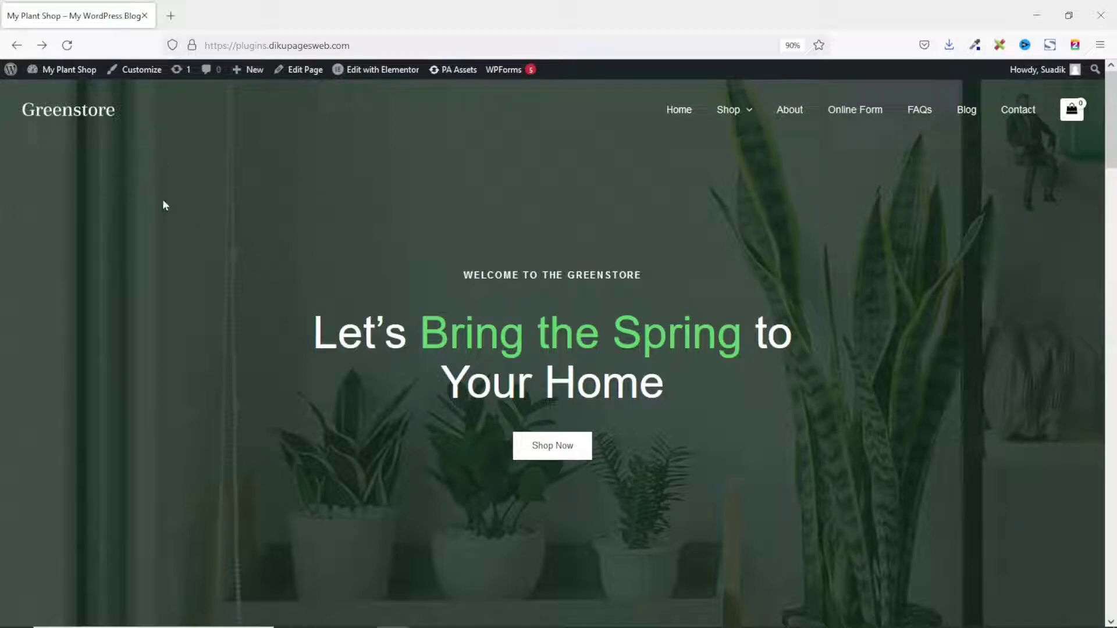
Step: Search Plugins > Add New for Product Enquiry for WooCommerce, then install and activate the WisdmLabs plugin
{"action": "left_click", "coordinate": [68, 71]}
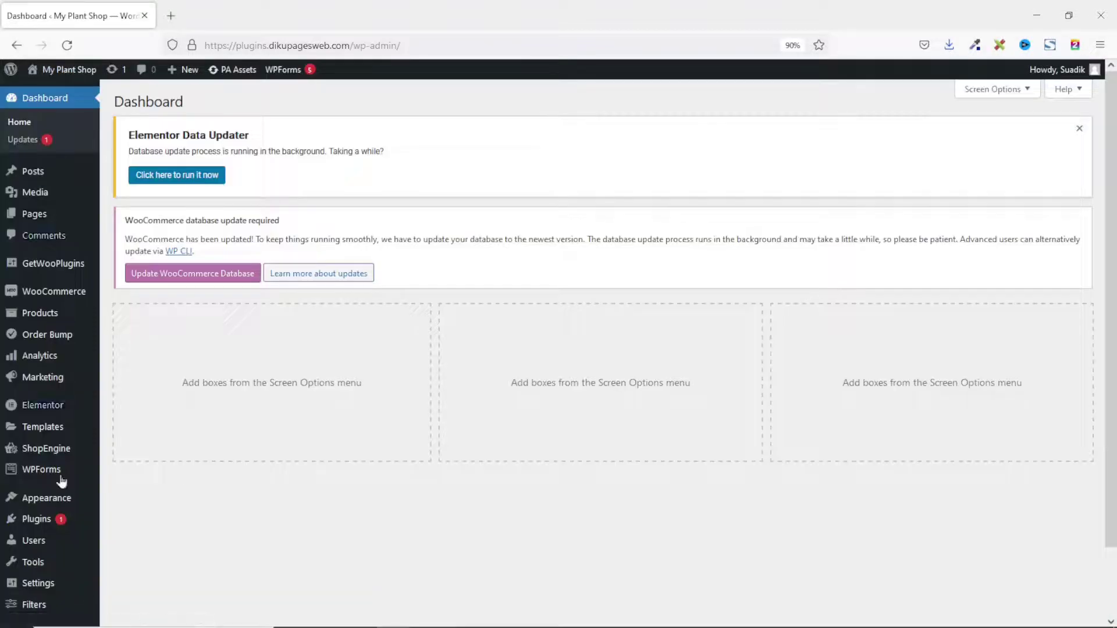
{"action": "mouse_move", "coordinate": [38, 538]}
{"action": "mouse_move", "coordinate": [36, 519]}
{"action": "left_click", "coordinate": [124, 541]}
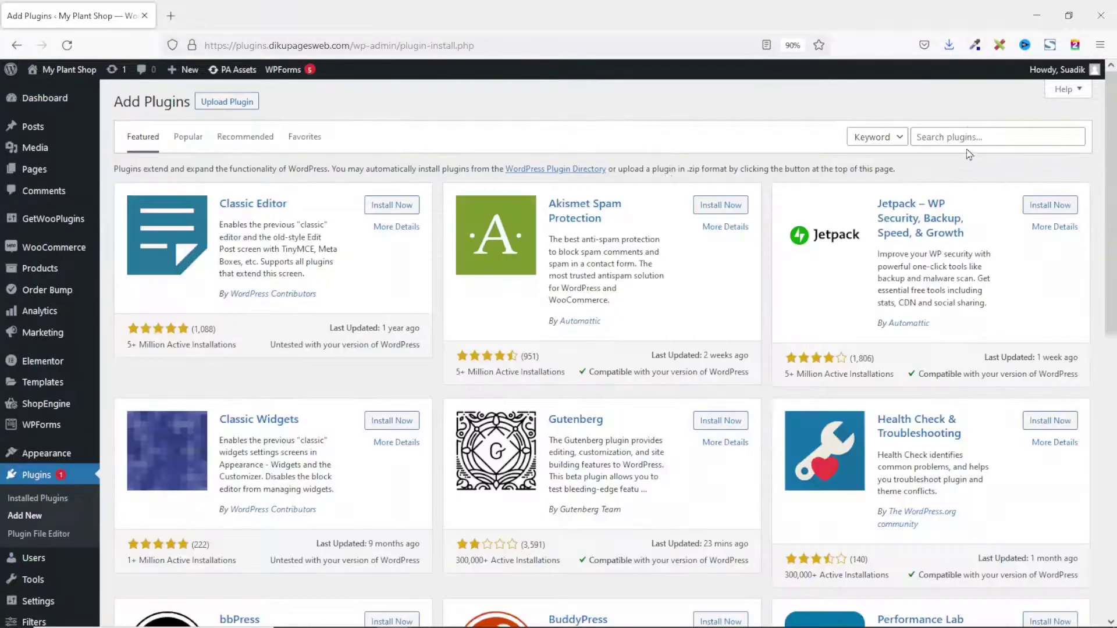
{"action": "left_click", "coordinate": [970, 135]}
{"action": "type", "text": "Product Enquiry for WooCommerce"}
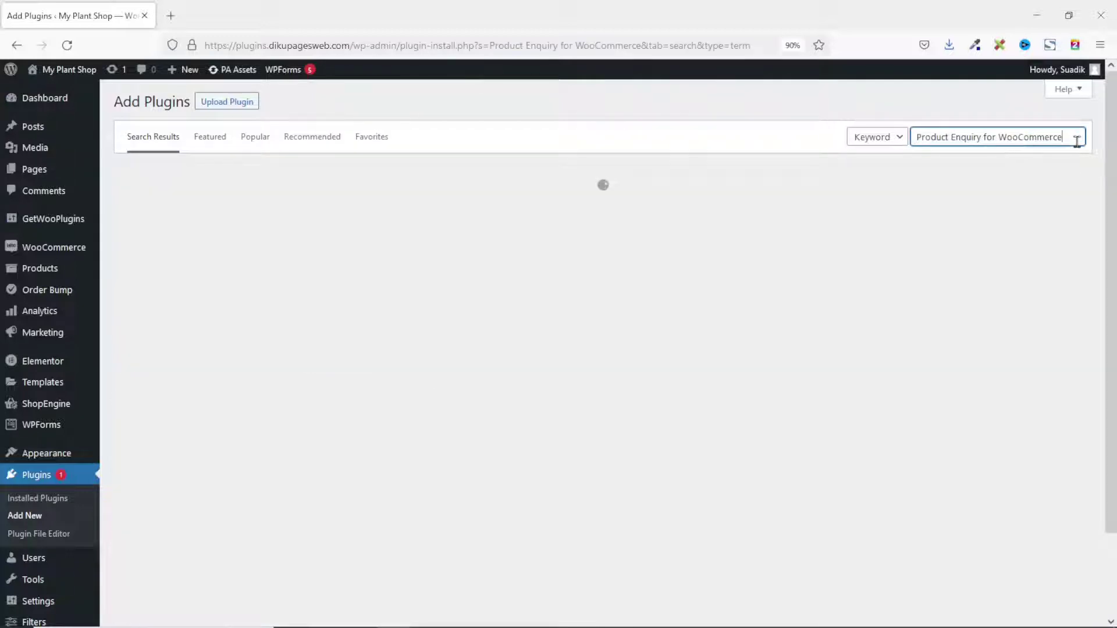
{"action": "key", "text": "ctrl+0"}
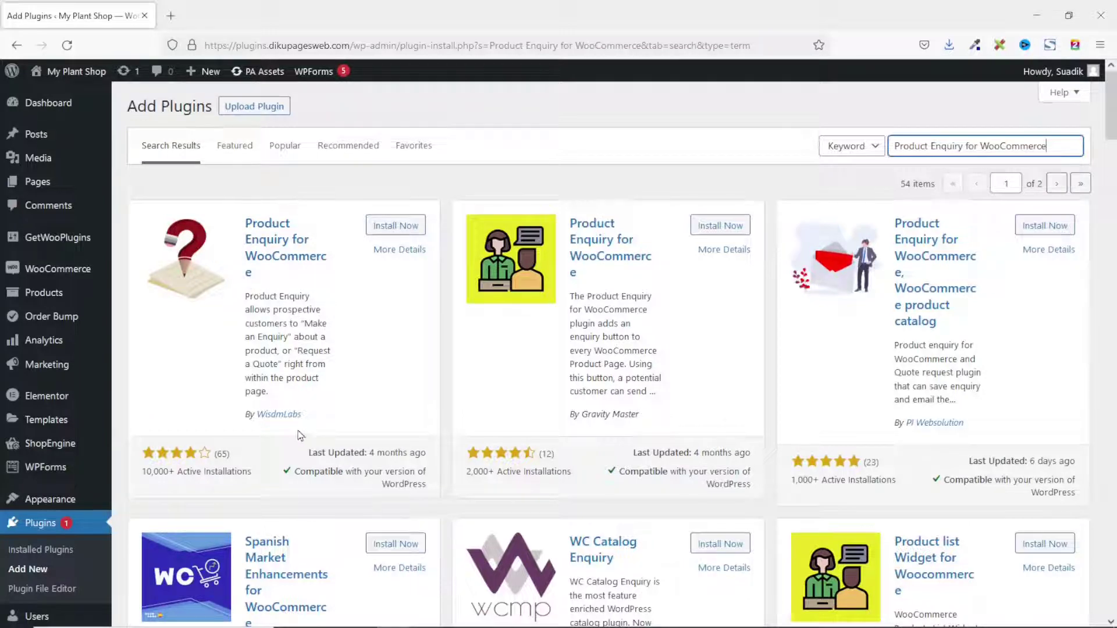
{"action": "left_click", "coordinate": [391, 228]}
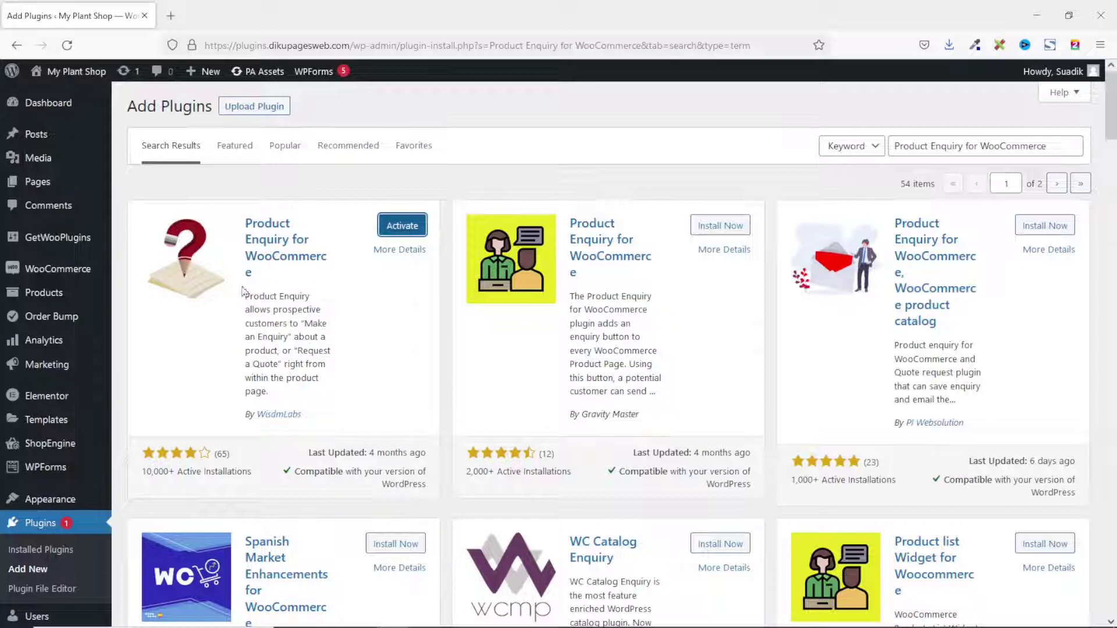
{"action": "left_click", "coordinate": [388, 225]}
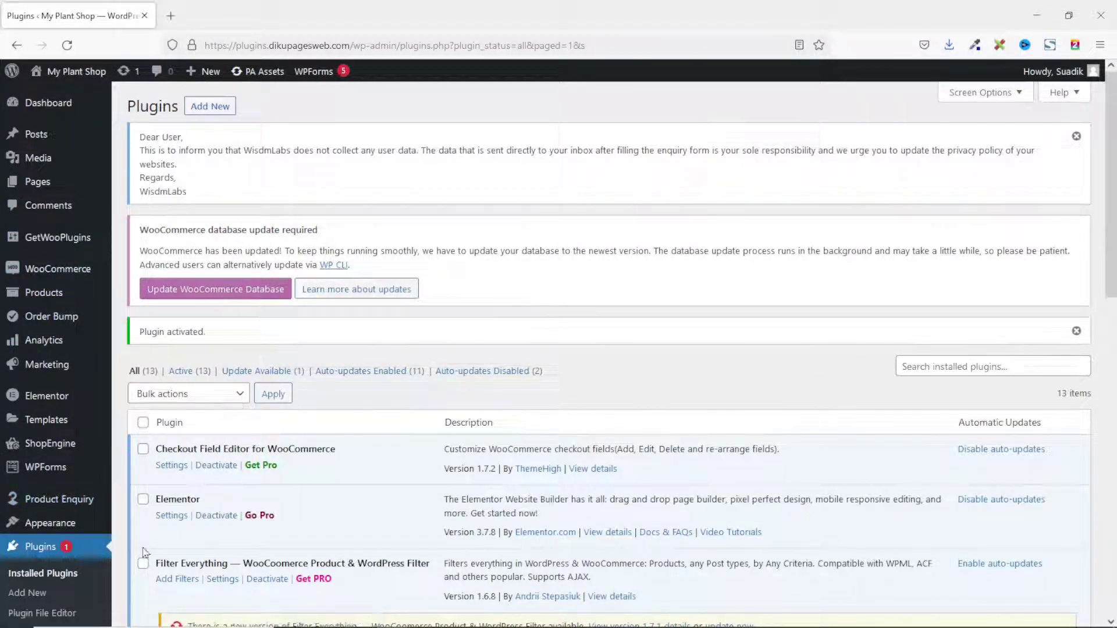
Step: Open the storefront in a new tab and go to the Alocasia Regal Shield product
{"action": "mouse_move", "coordinate": [74, 71]}
{"action": "middle_click", "coordinate": [59, 115]}
{"action": "left_click", "coordinate": [235, 16]}
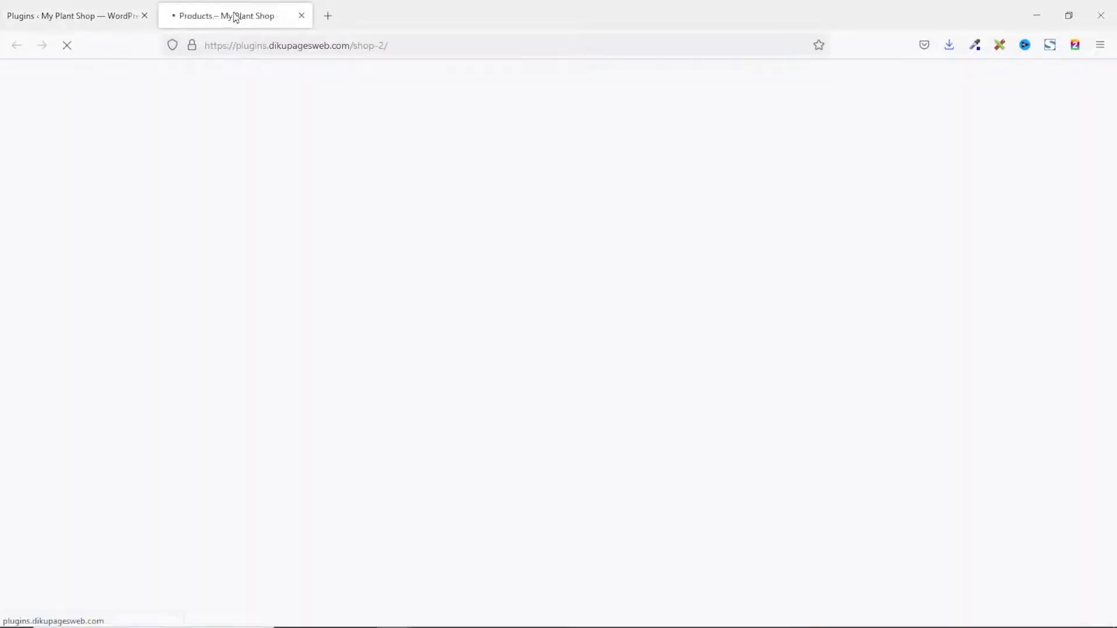
{"action": "scroll", "coordinate": [506, 273], "scroll_direction": "down", "scroll_amount": 4}
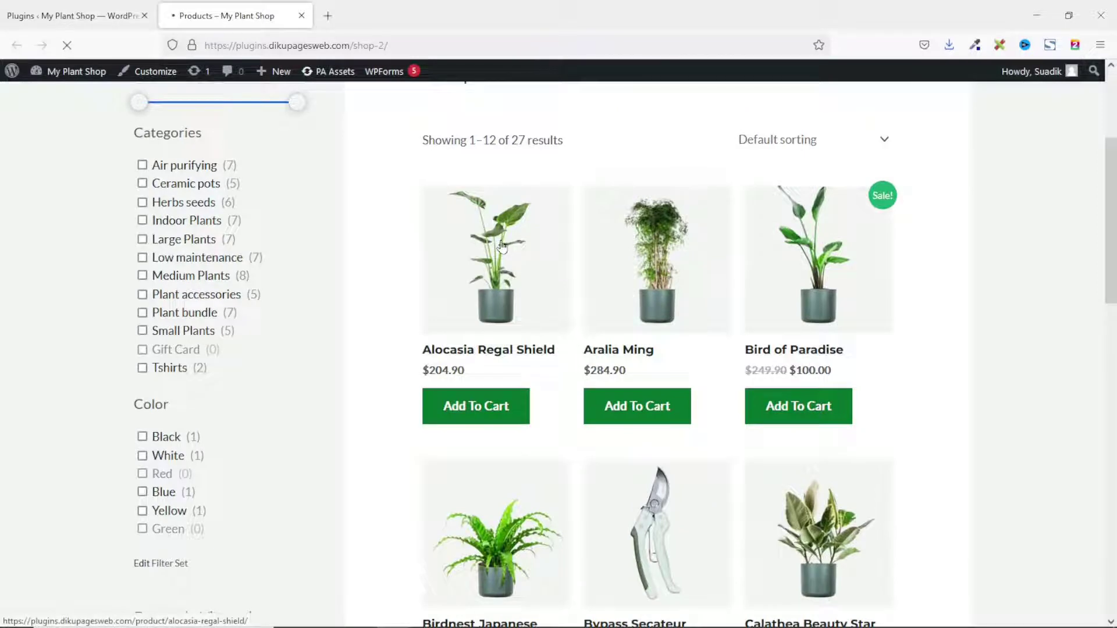
{"action": "left_click", "coordinate": [503, 246]}
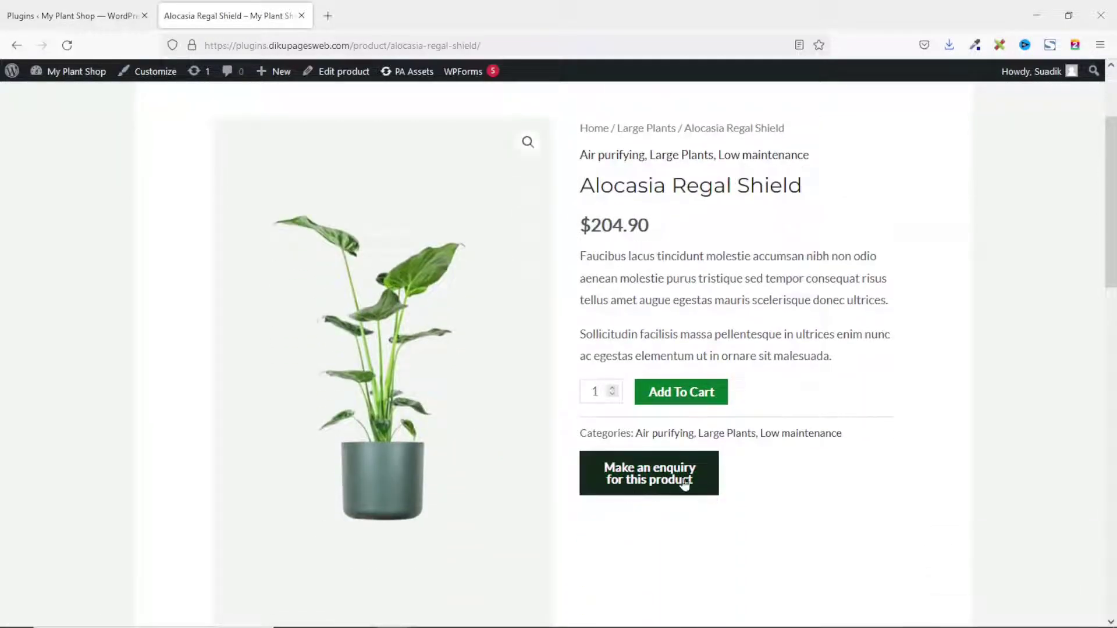
Step: Preview the product's enquiry form, close it, and return to the Plugins admin tab
{"action": "left_click", "coordinate": [643, 471]}
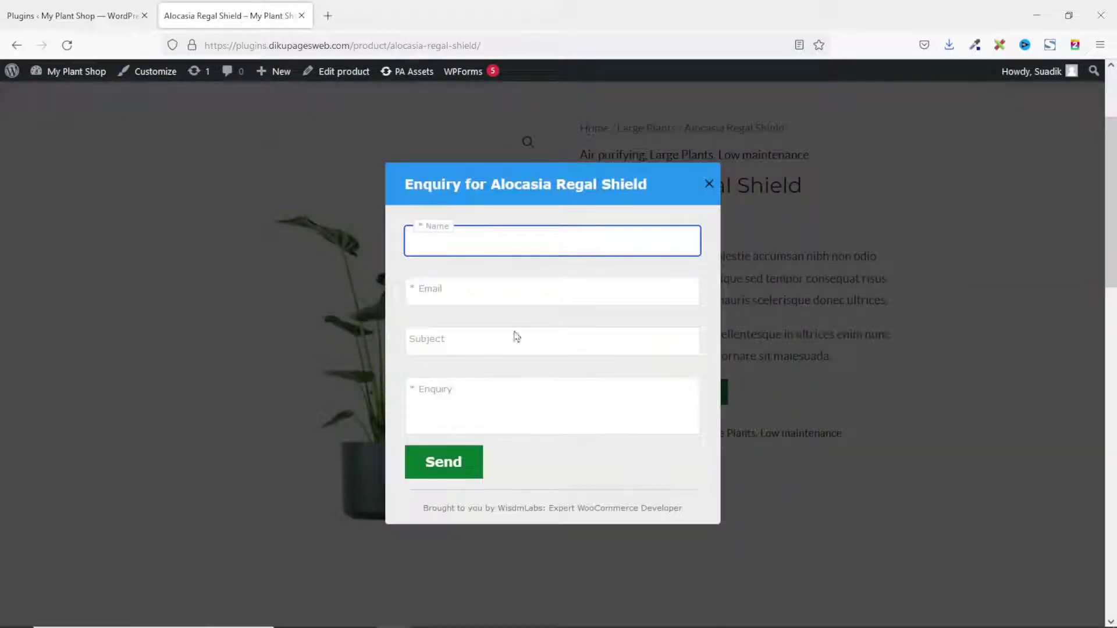
{"action": "left_click", "coordinate": [710, 187]}
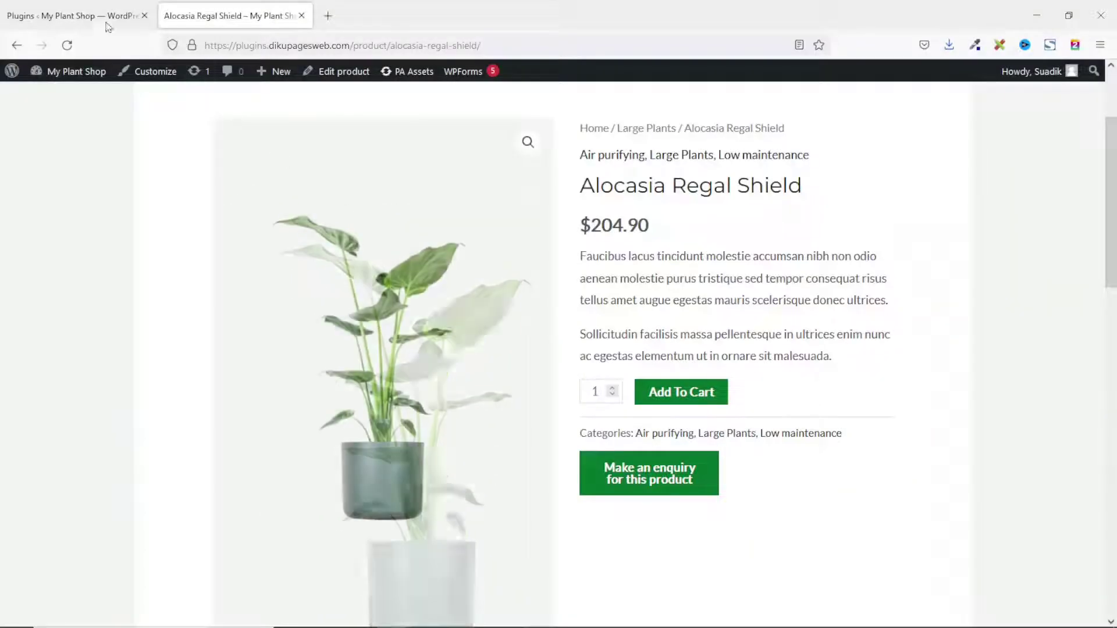
{"action": "left_click", "coordinate": [97, 19]}
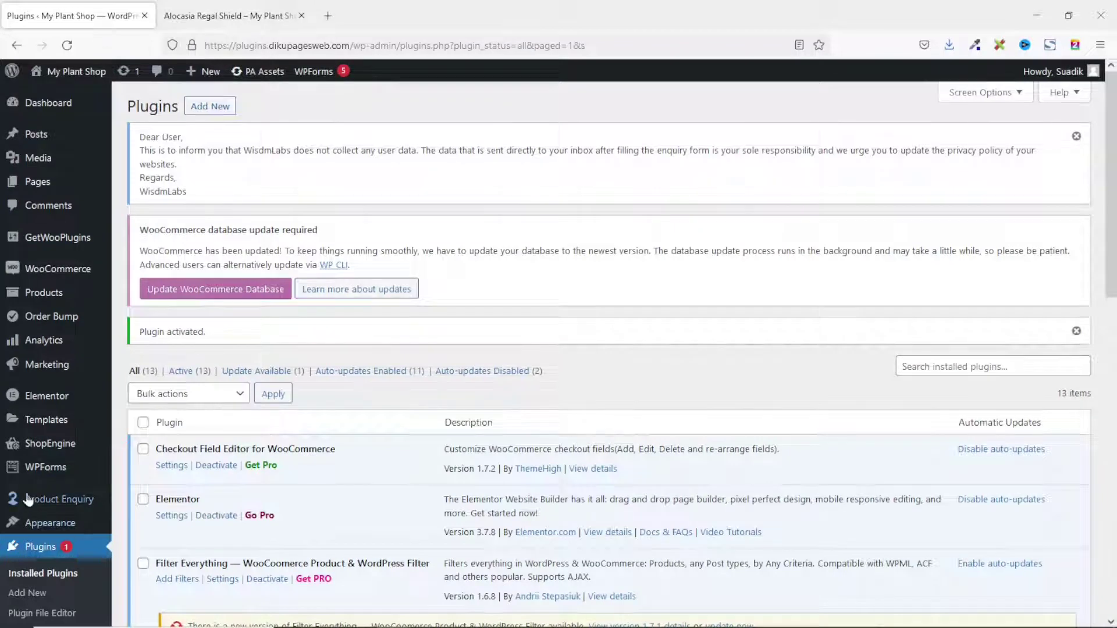
Step: In Enquiry Settings, check the recipient email and default subject, and enable 'Send mail to Admin'
{"action": "left_click", "coordinate": [53, 502]}
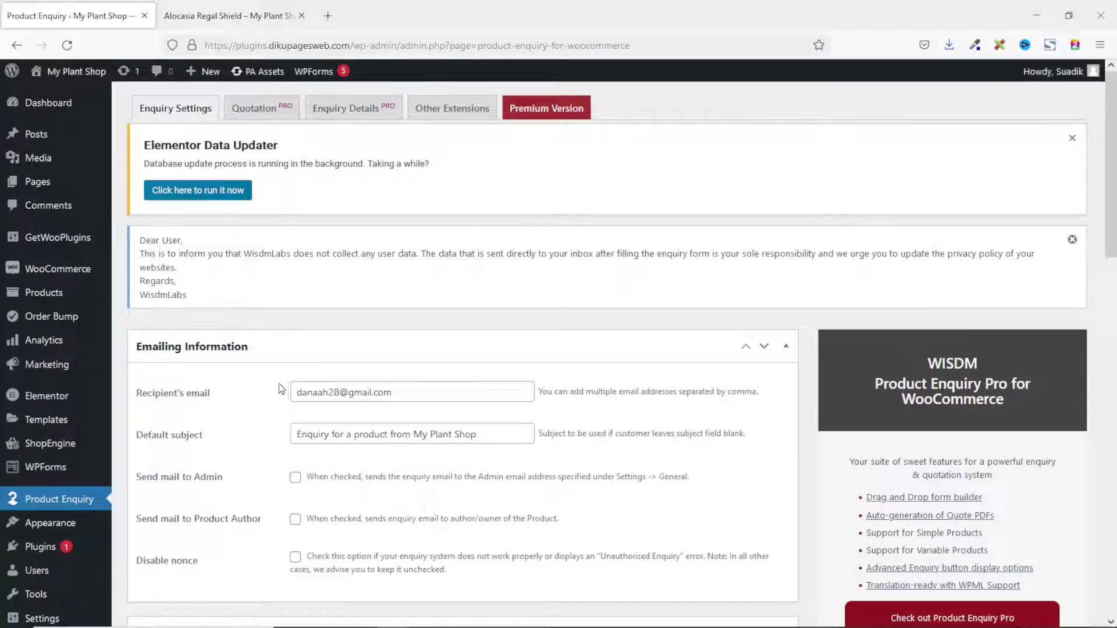
{"action": "left_click_drag", "start_coordinate": [423, 393], "coordinate": [297, 396]}
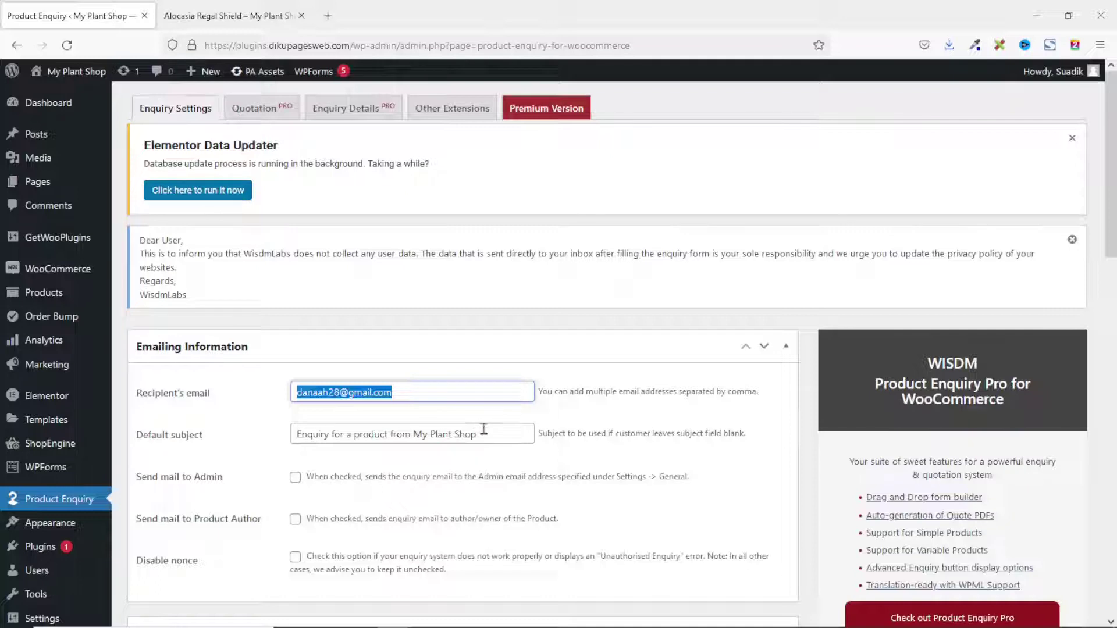
{"action": "left_click_drag", "start_coordinate": [499, 432], "coordinate": [277, 428]}
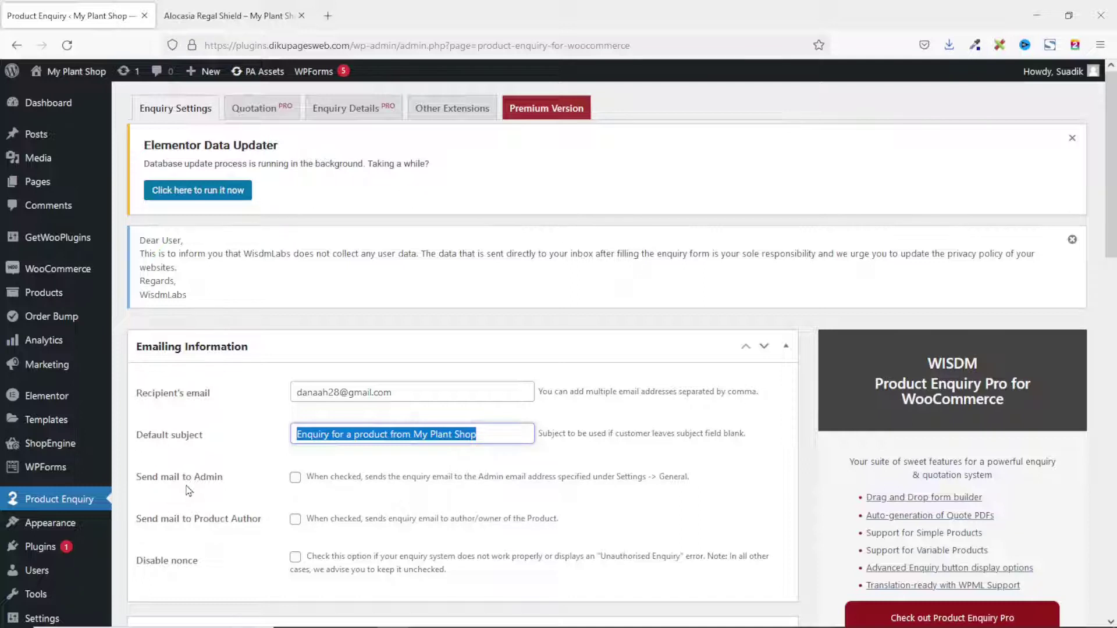
{"action": "left_click", "coordinate": [295, 479]}
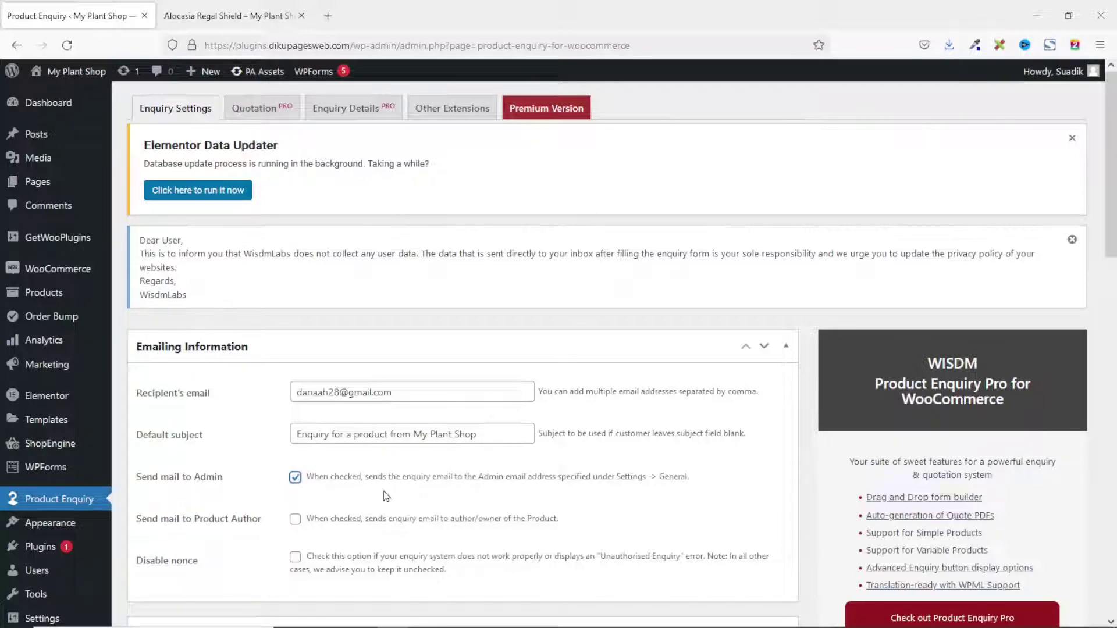
{"action": "left_click_drag", "start_coordinate": [416, 391], "coordinate": [292, 388]}
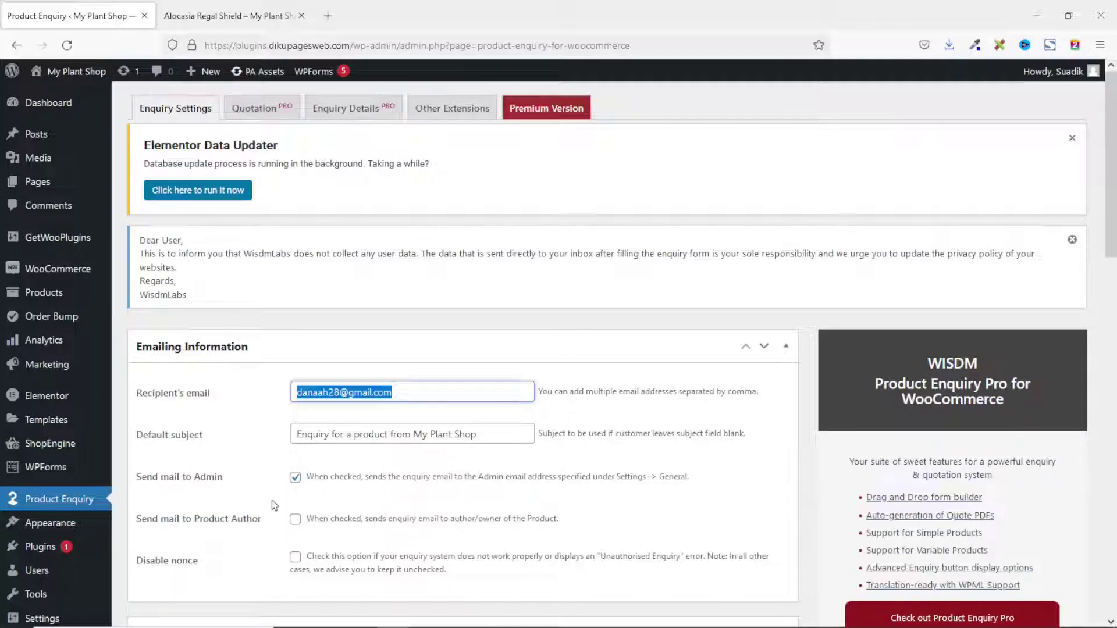
{"action": "scroll", "coordinate": [301, 542], "scroll_direction": "down", "scroll_amount": 5}
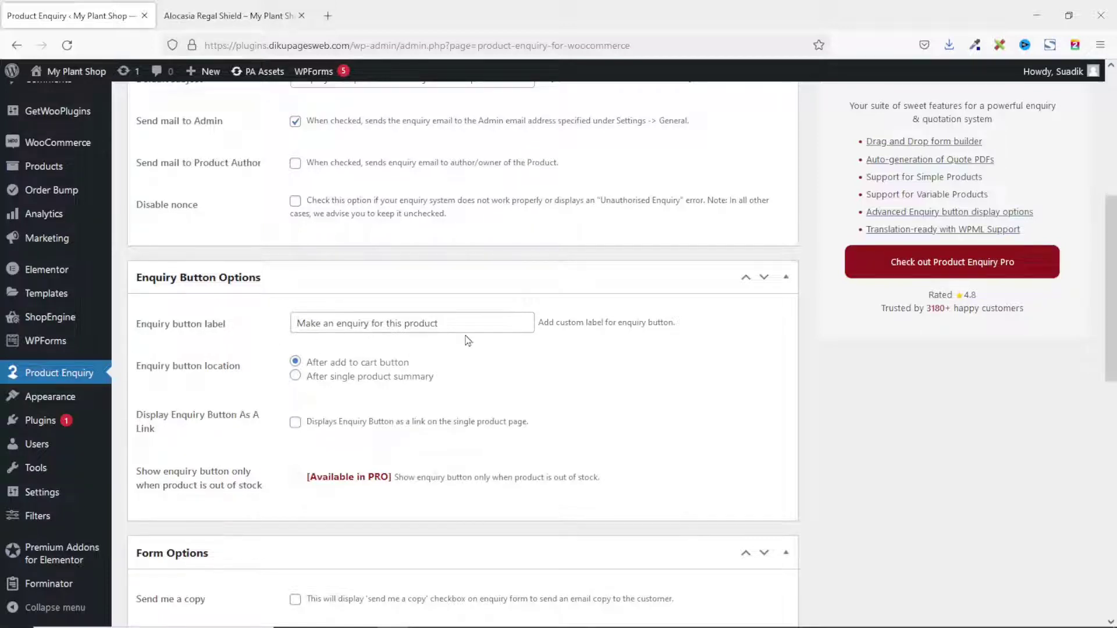
Step: Change the enquiry button label to 'Make an Enquiry', comparing against the product page
{"action": "left_click_drag", "start_coordinate": [441, 324], "coordinate": [294, 329]}
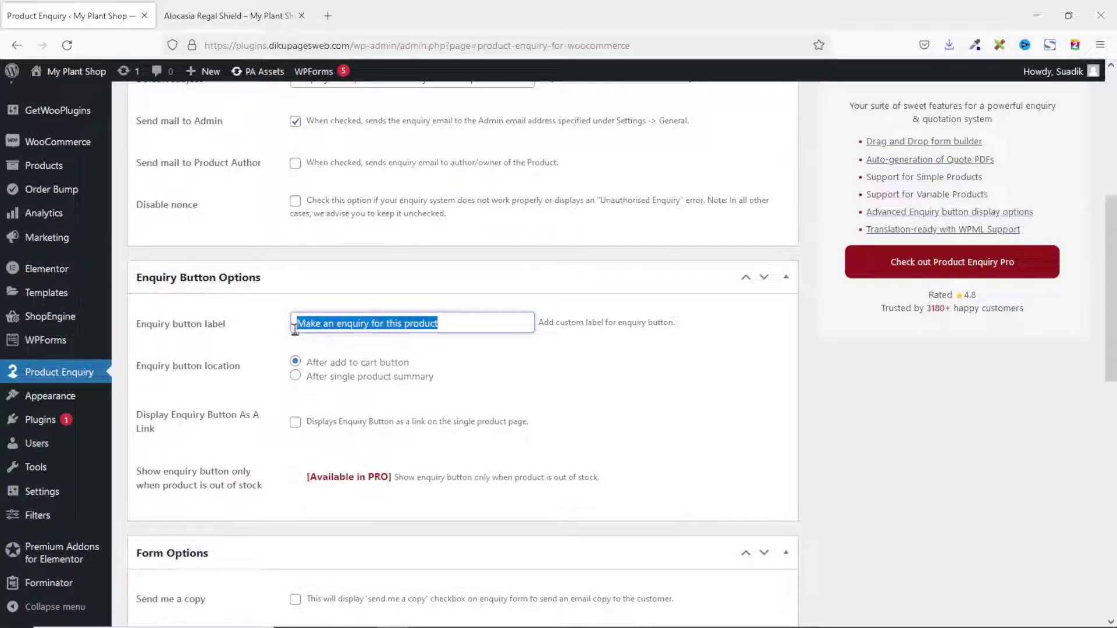
{"action": "left_click", "coordinate": [232, 15]}
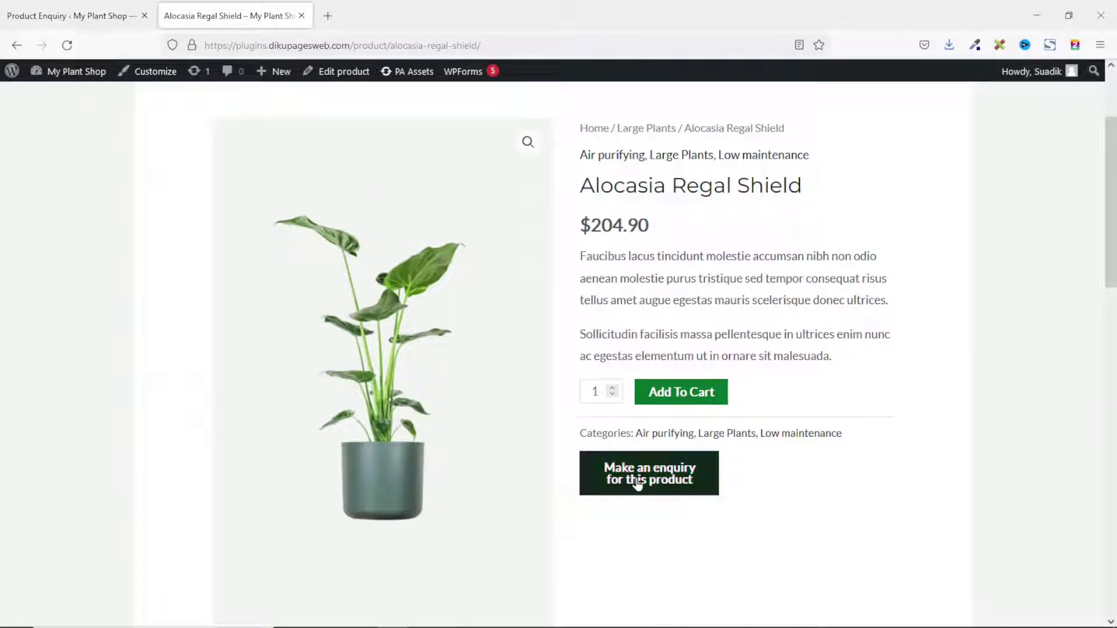
{"action": "left_click", "coordinate": [96, 23]}
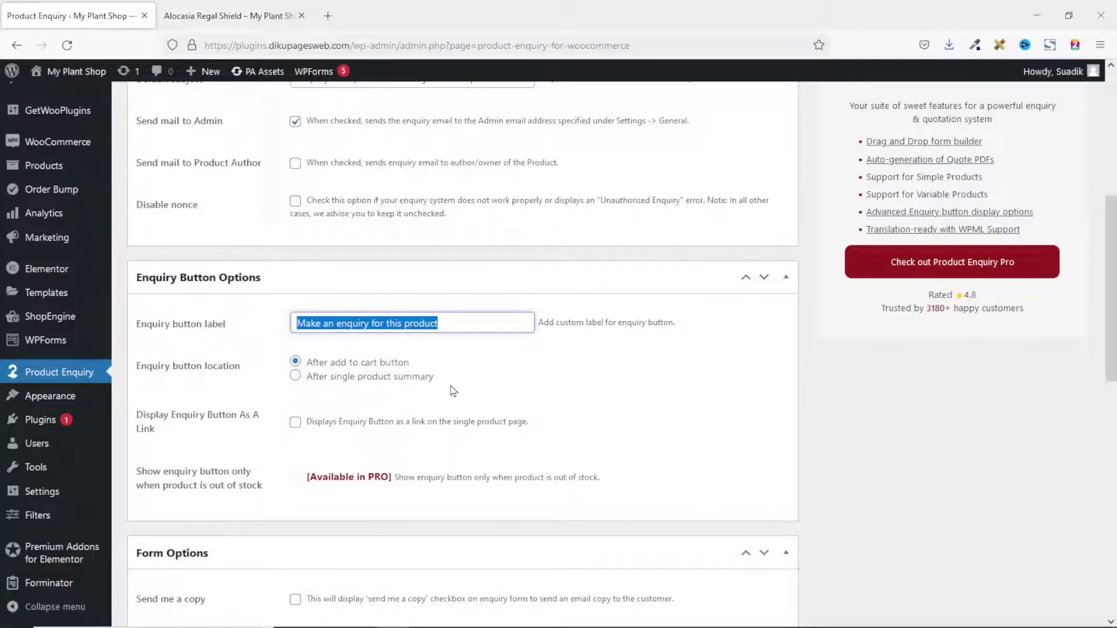
{"action": "type", "text": "Make an E"}
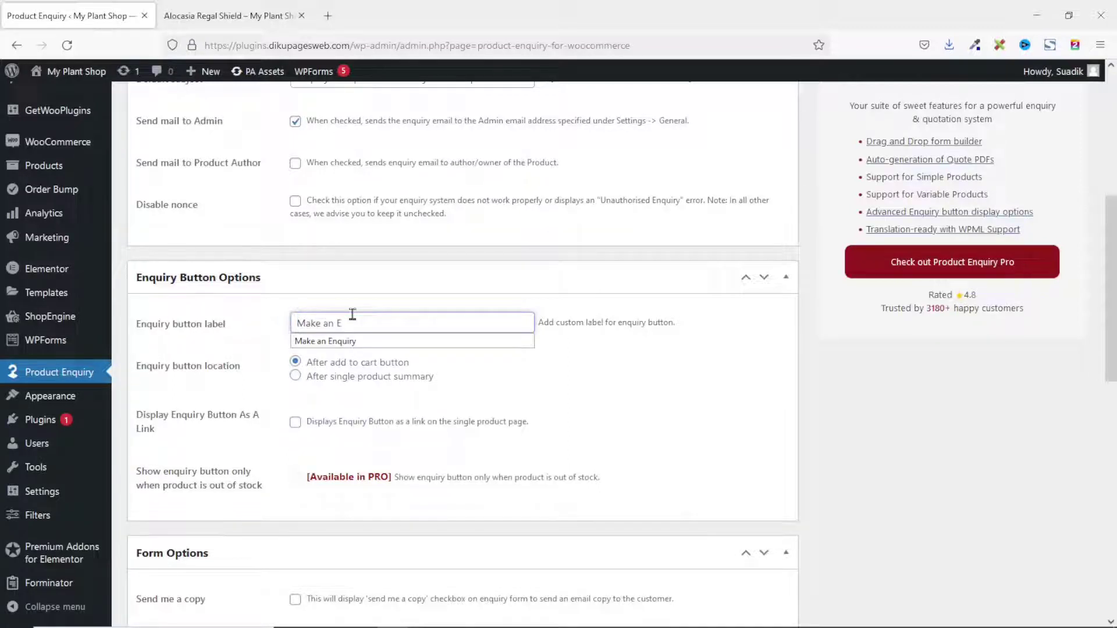
{"action": "left_click", "coordinate": [338, 341]}
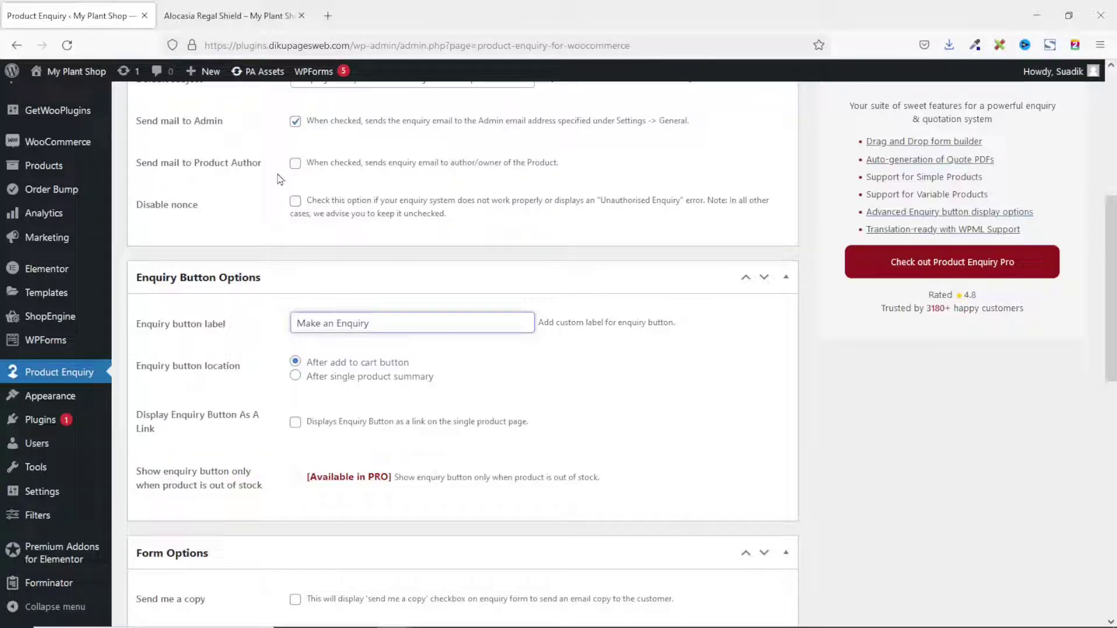
{"action": "left_click", "coordinate": [230, 16]}
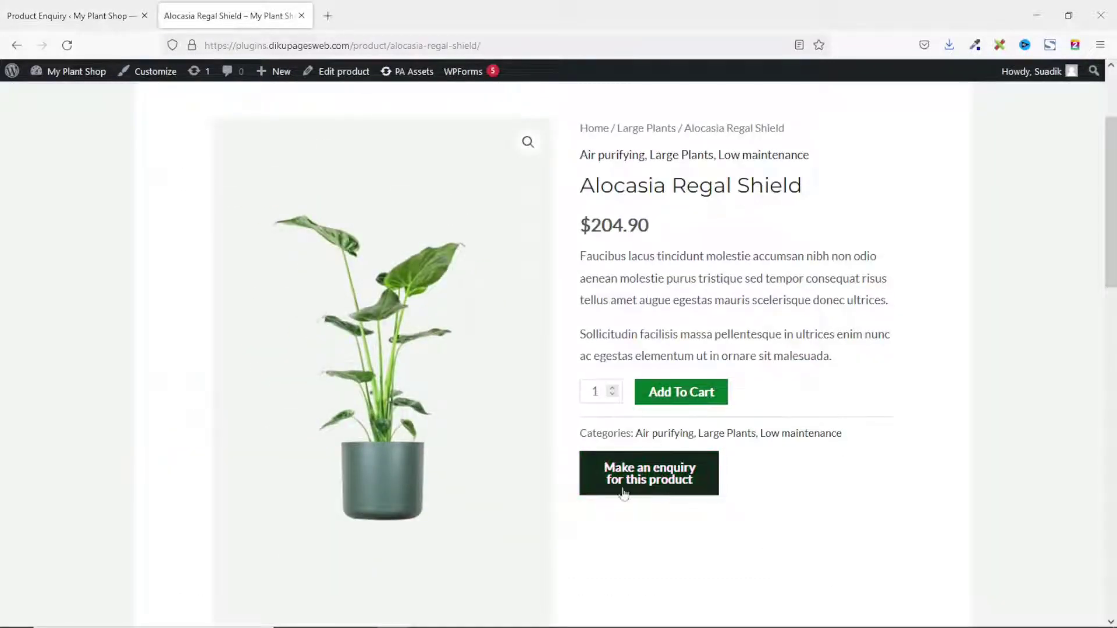
Step: Enable 'Display Enquiry Button As A Link' in the enquiry settings
{"action": "left_click", "coordinate": [99, 18]}
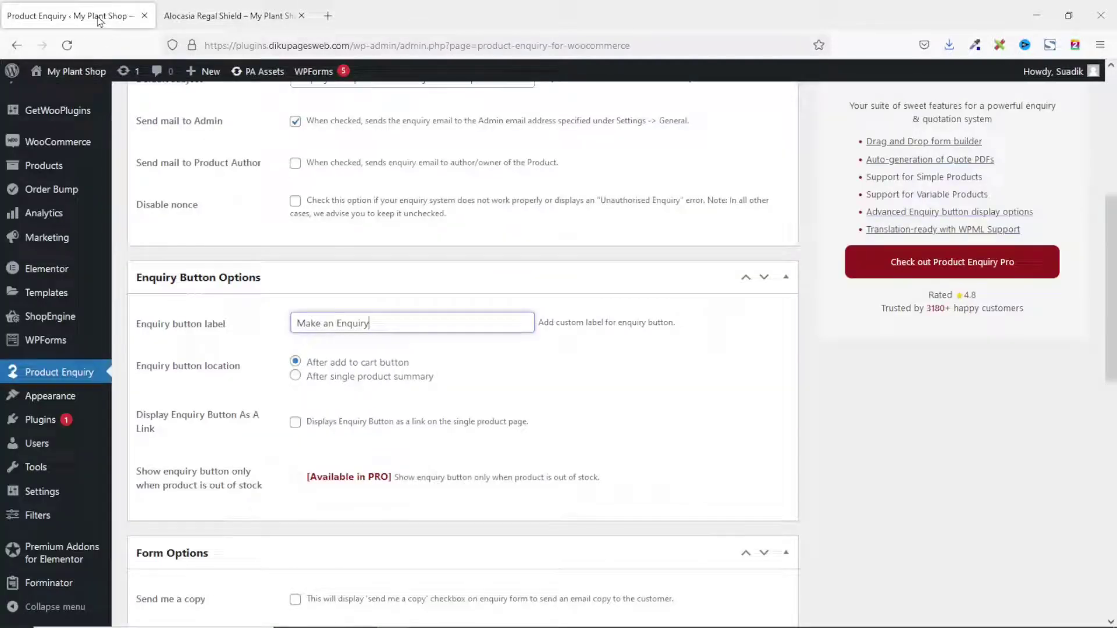
{"action": "left_click", "coordinate": [339, 370]}
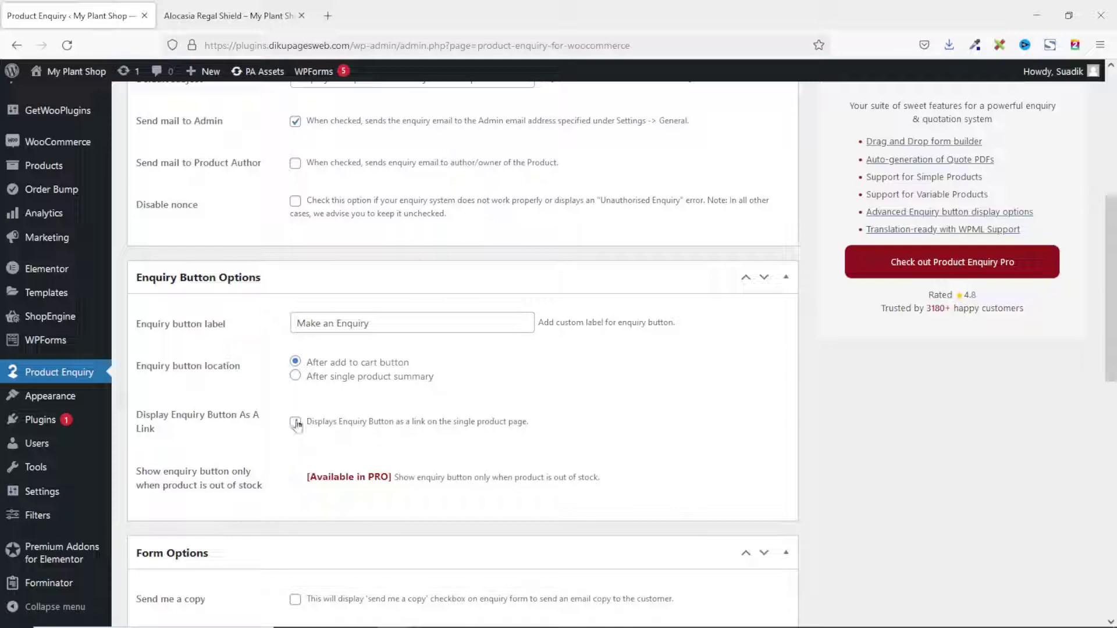
{"action": "left_click", "coordinate": [296, 422]}
{"action": "scroll", "coordinate": [278, 430], "scroll_direction": "up", "scroll_amount": 1}
{"action": "scroll", "coordinate": [256, 412], "scroll_direction": "down", "scroll_amount": 5}
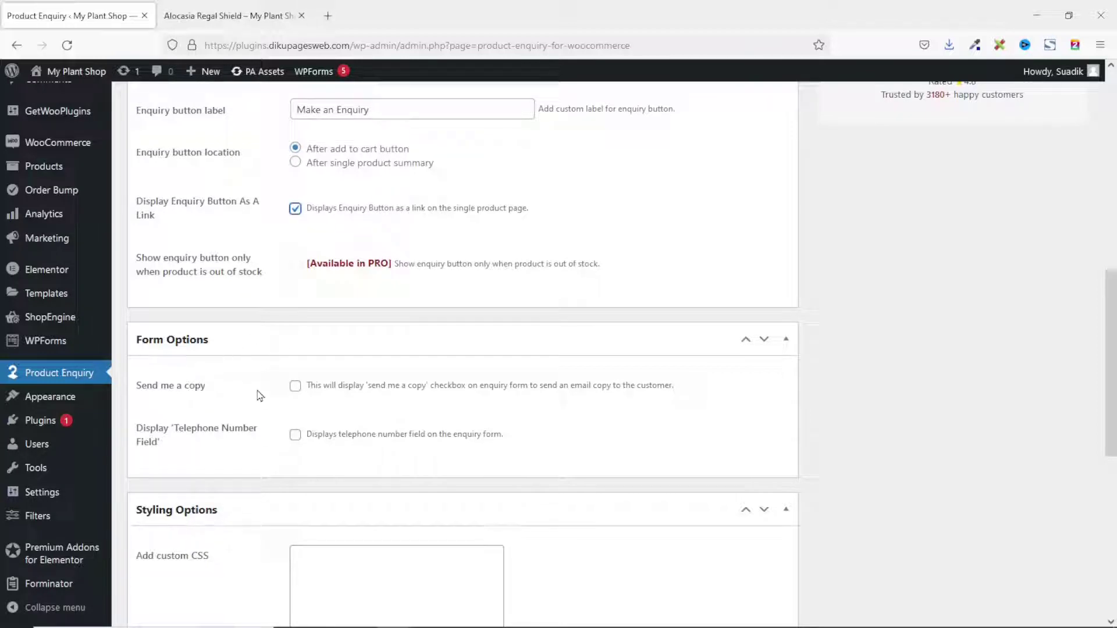
Step: Enable 'Send me a copy' and a mandatory Telephone Number field on the form
{"action": "left_click", "coordinate": [295, 388]}
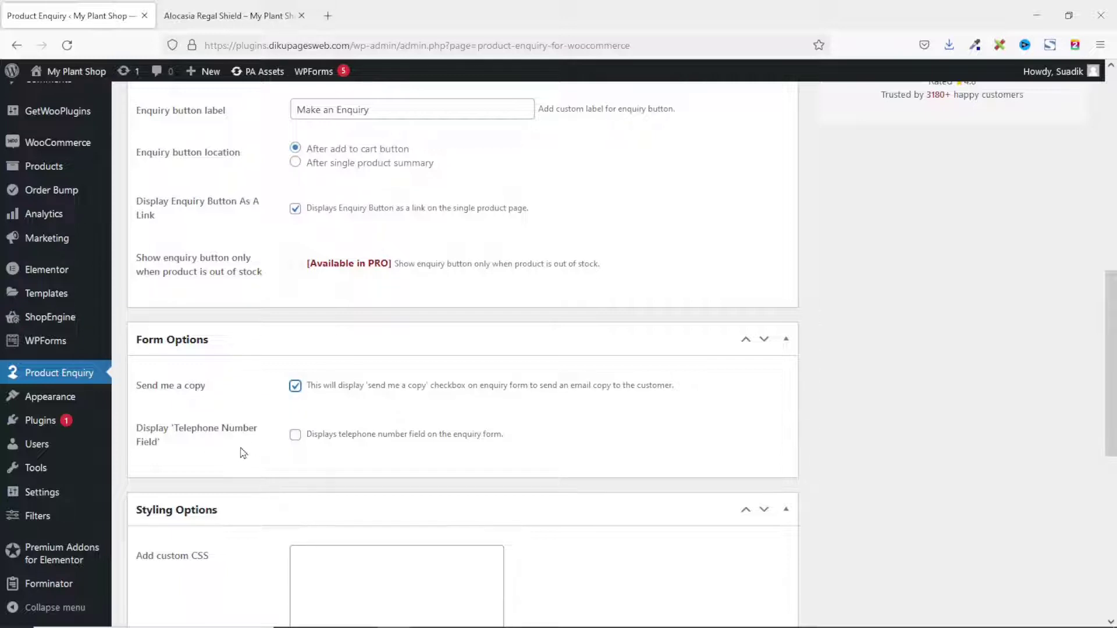
{"action": "left_click", "coordinate": [296, 435]}
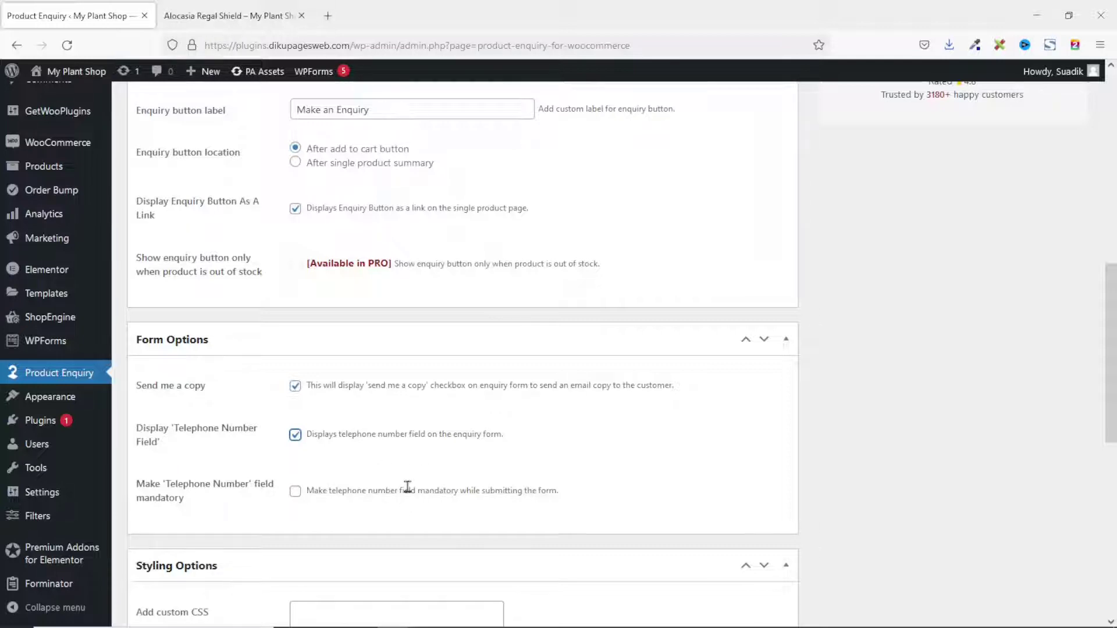
{"action": "left_click", "coordinate": [296, 493]}
{"action": "scroll", "coordinate": [341, 483], "scroll_direction": "down", "scroll_amount": 3}
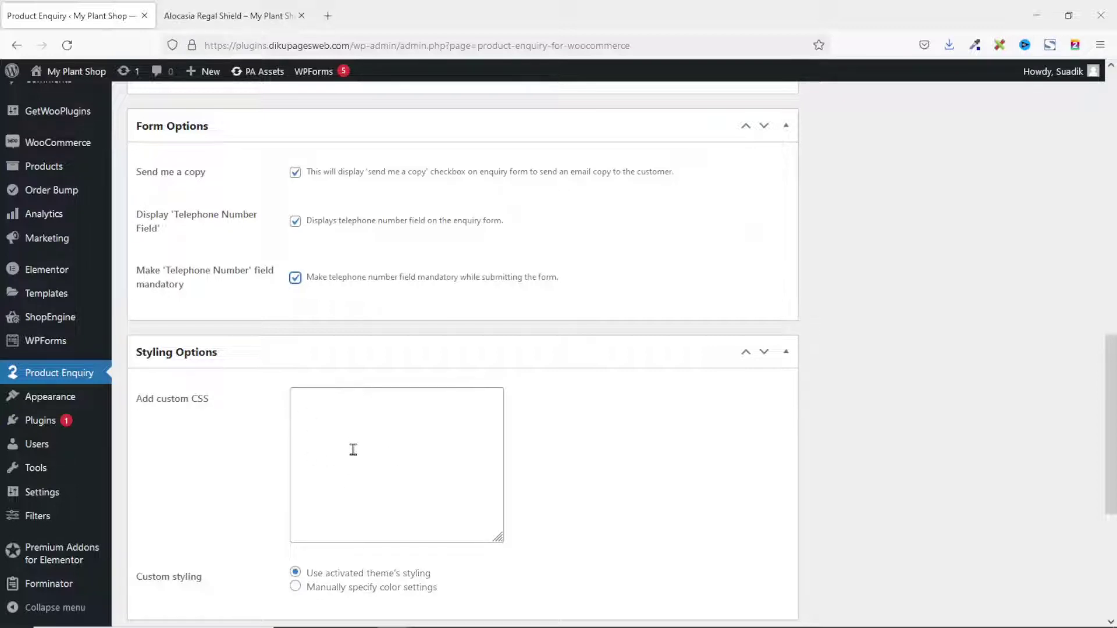
Step: Enable 'Display Terms and Conditions', review the privacy_policy text, and save the settings
{"action": "scroll", "coordinate": [332, 402], "scroll_direction": "down", "scroll_amount": 5}
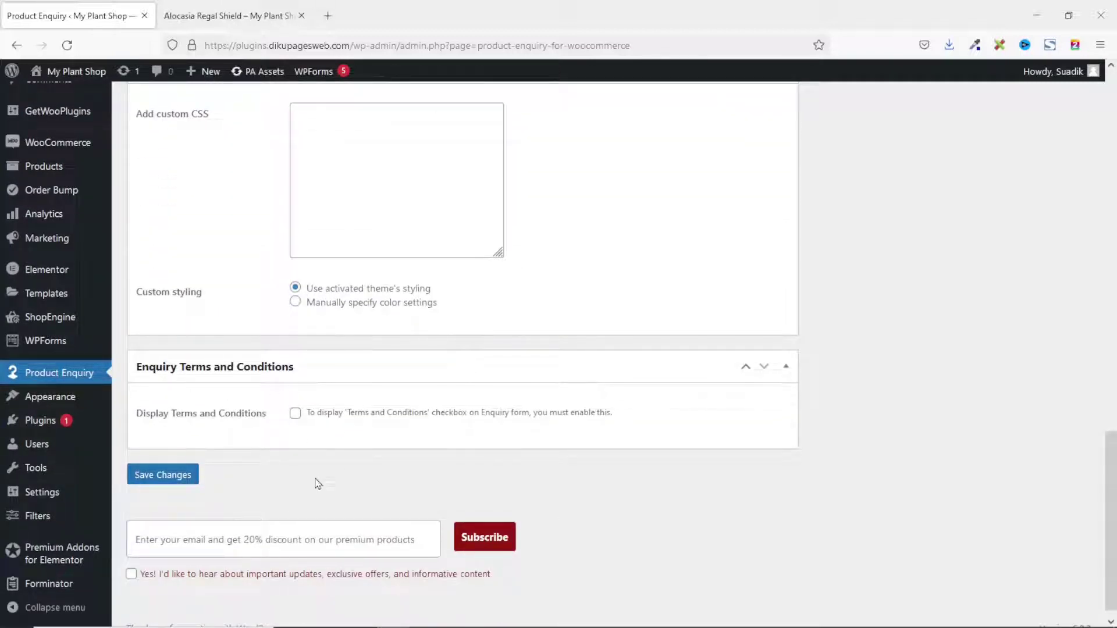
{"action": "left_click", "coordinate": [295, 414]}
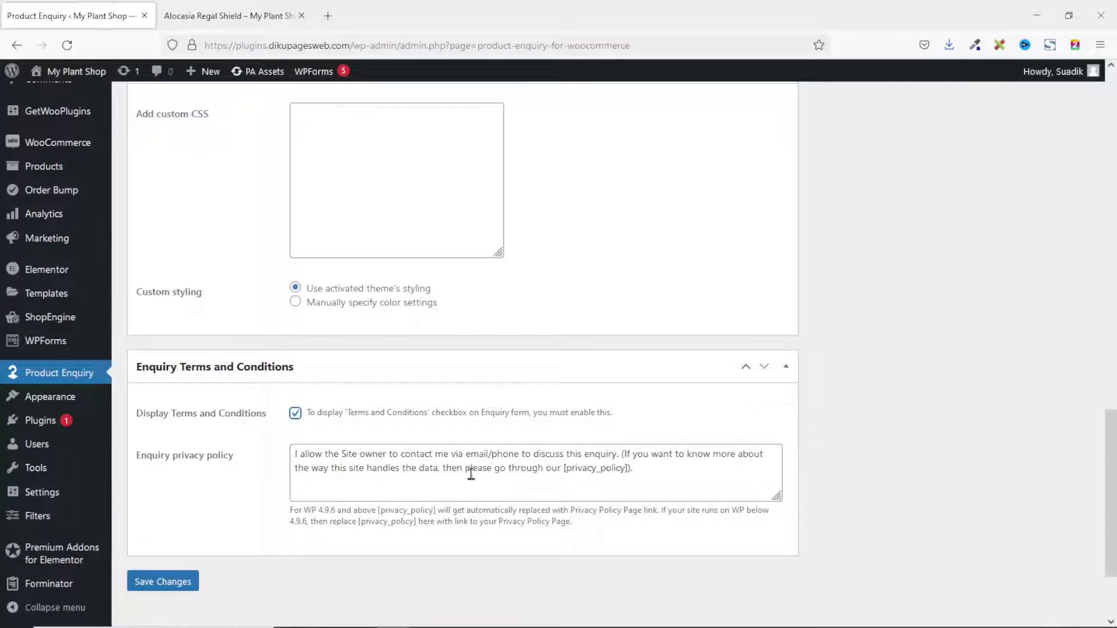
{"action": "left_click_drag", "start_coordinate": [649, 473], "coordinate": [219, 443]}
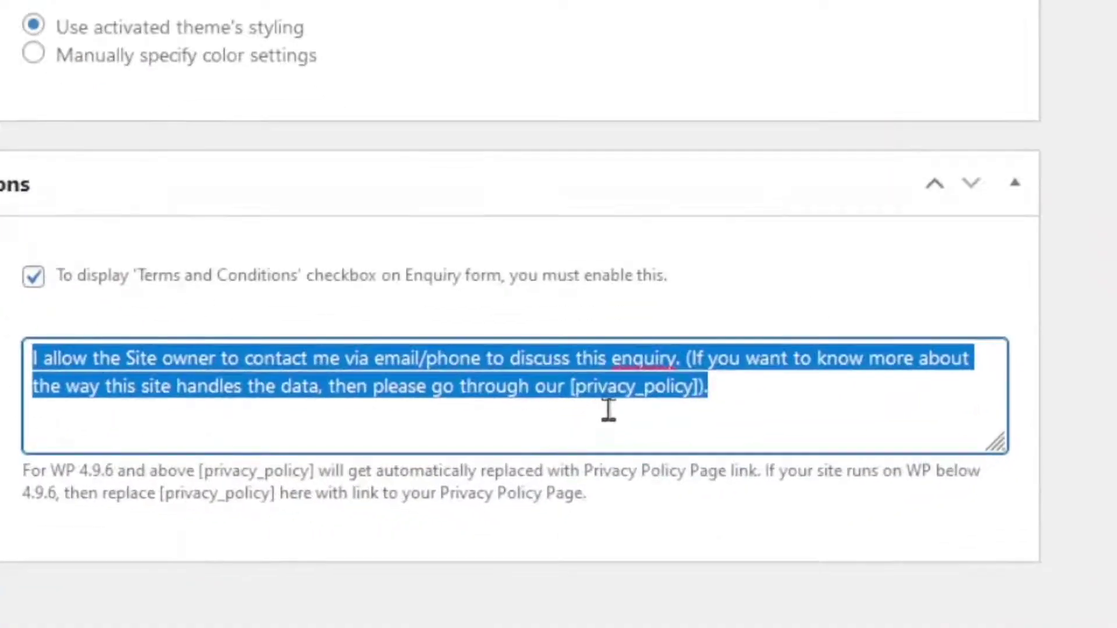
{"action": "left_click", "coordinate": [571, 470]}
{"action": "left_click_drag", "start_coordinate": [574, 386], "coordinate": [696, 389]}
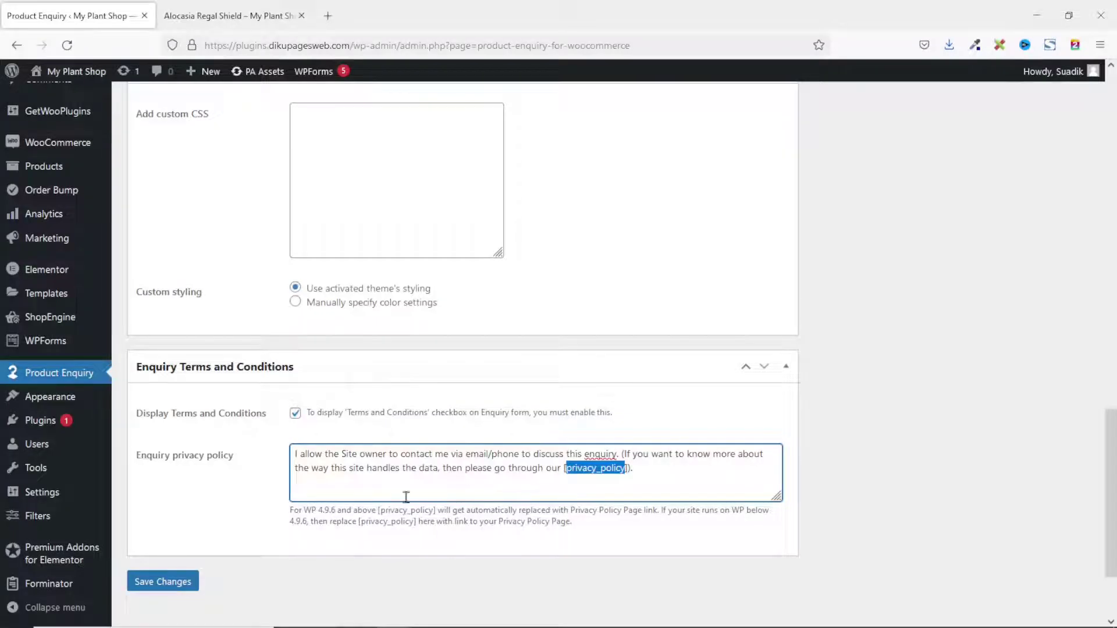
{"action": "left_click", "coordinate": [175, 583]}
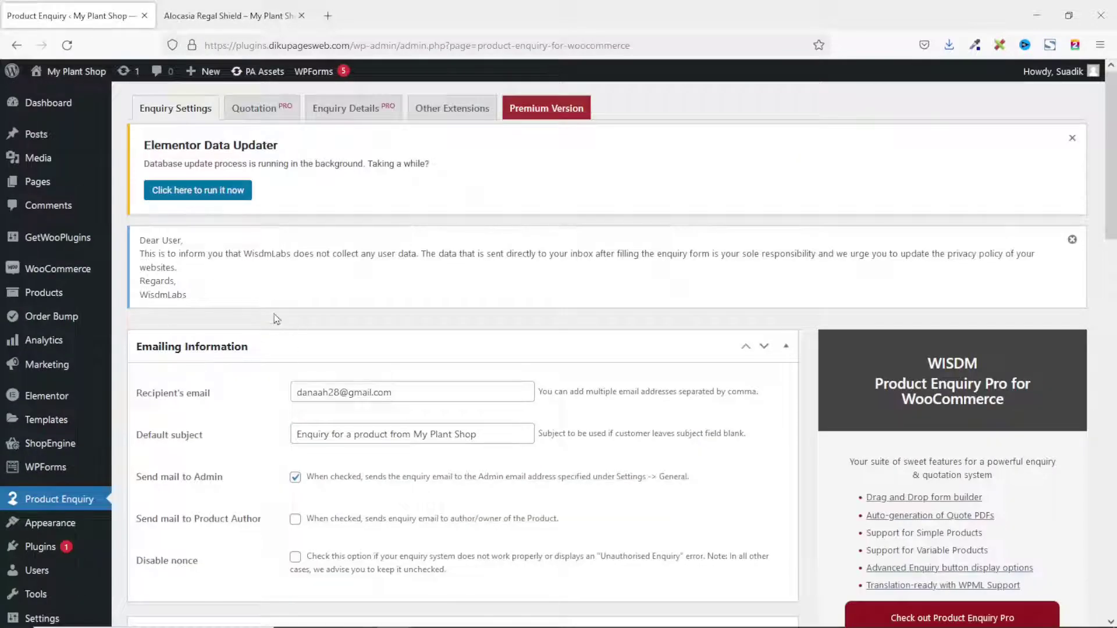
Step: Open the Alocasia Regal Shield enquiry form and scroll through it
{"action": "left_click", "coordinate": [219, 17]}
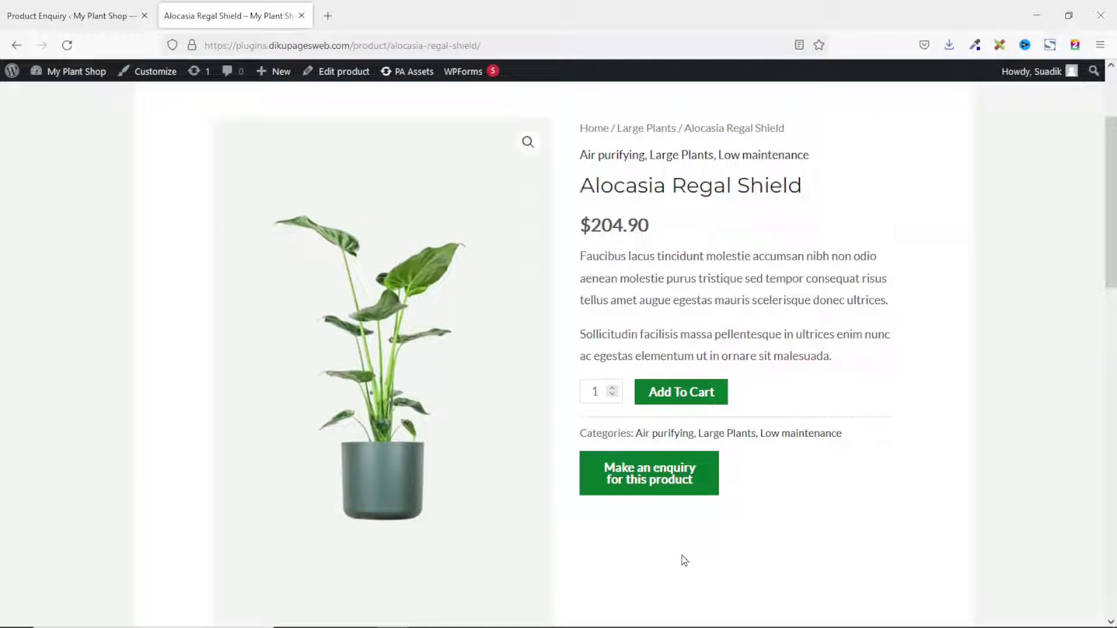
{"action": "left_click", "coordinate": [638, 488]}
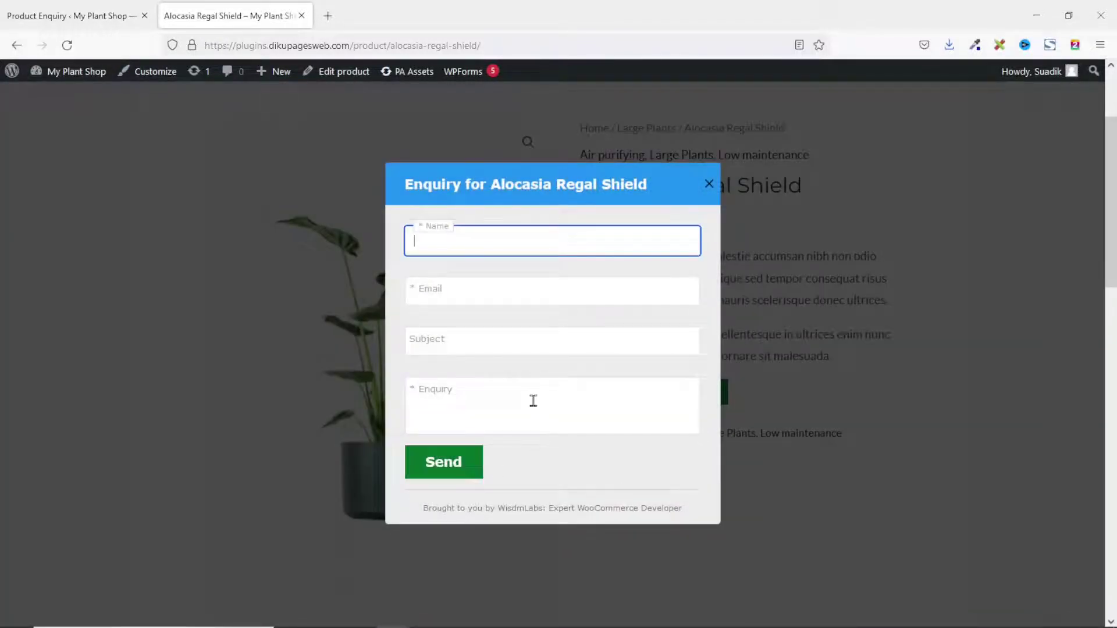
{"action": "scroll", "coordinate": [531, 407], "scroll_direction": "down", "scroll_amount": 4}
{"action": "scroll", "coordinate": [518, 511], "scroll_direction": "up", "scroll_amount": 3}
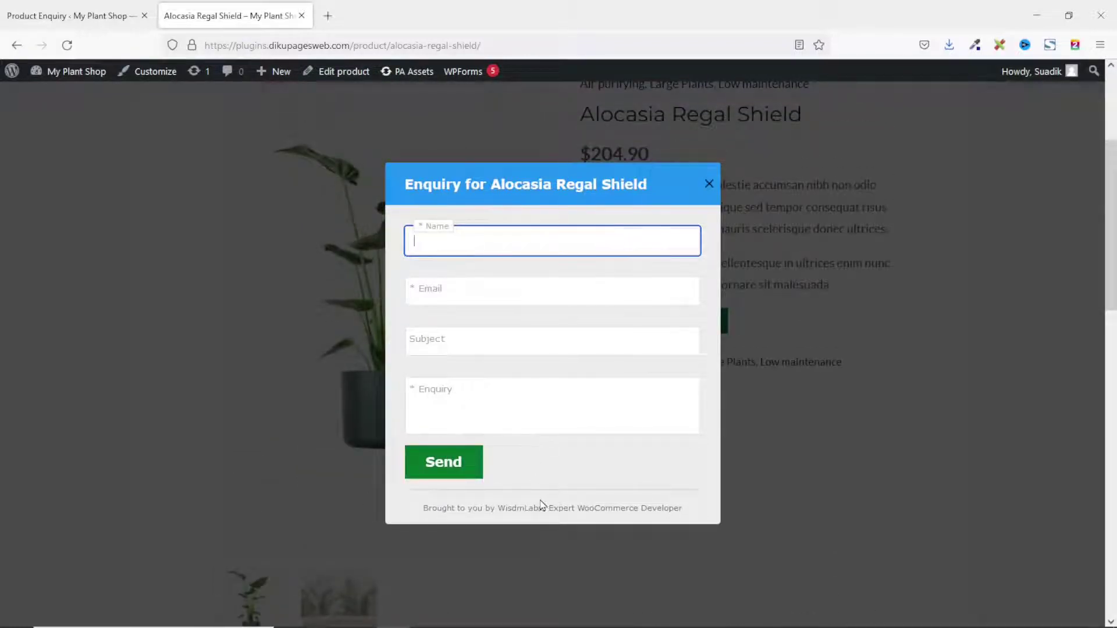
Step: Reload the product page and reopen the form from the new link to review Phone No and Send me a copy
{"action": "left_click", "coordinate": [66, 45]}
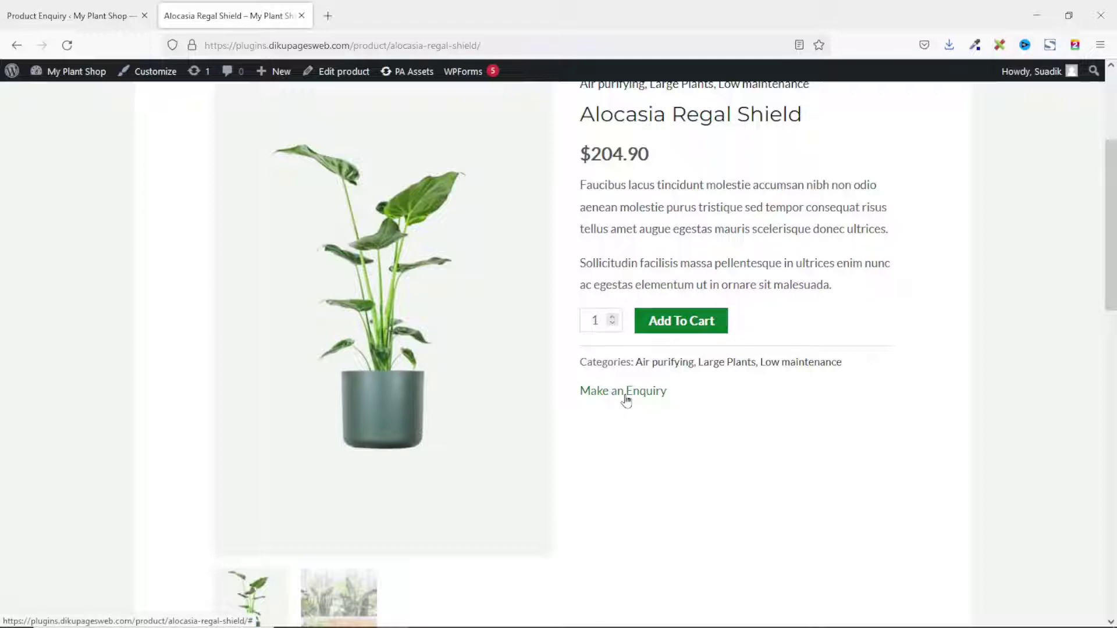
{"action": "left_click", "coordinate": [626, 393]}
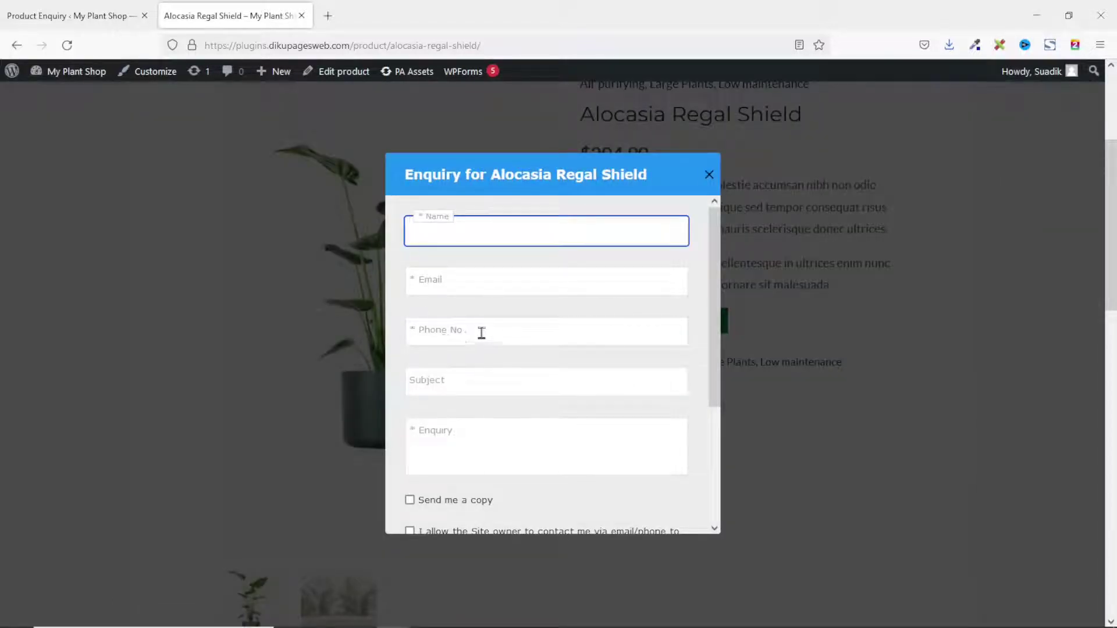
{"action": "scroll", "coordinate": [500, 420], "scroll_direction": "down", "scroll_amount": 3}
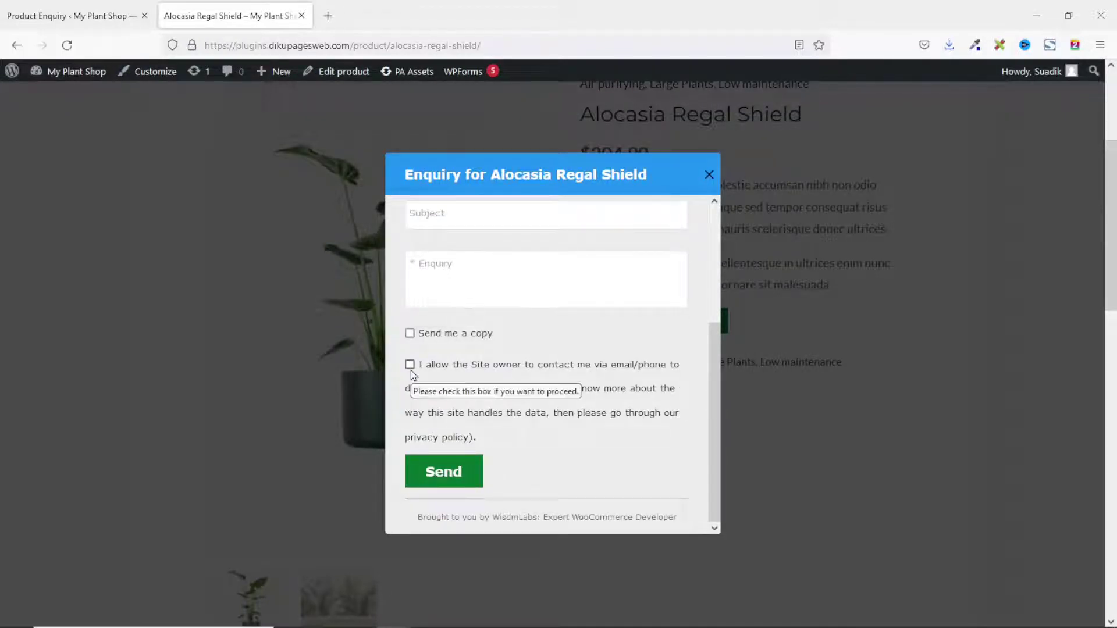
{"action": "scroll", "coordinate": [612, 343], "scroll_direction": "up", "scroll_amount": 3}
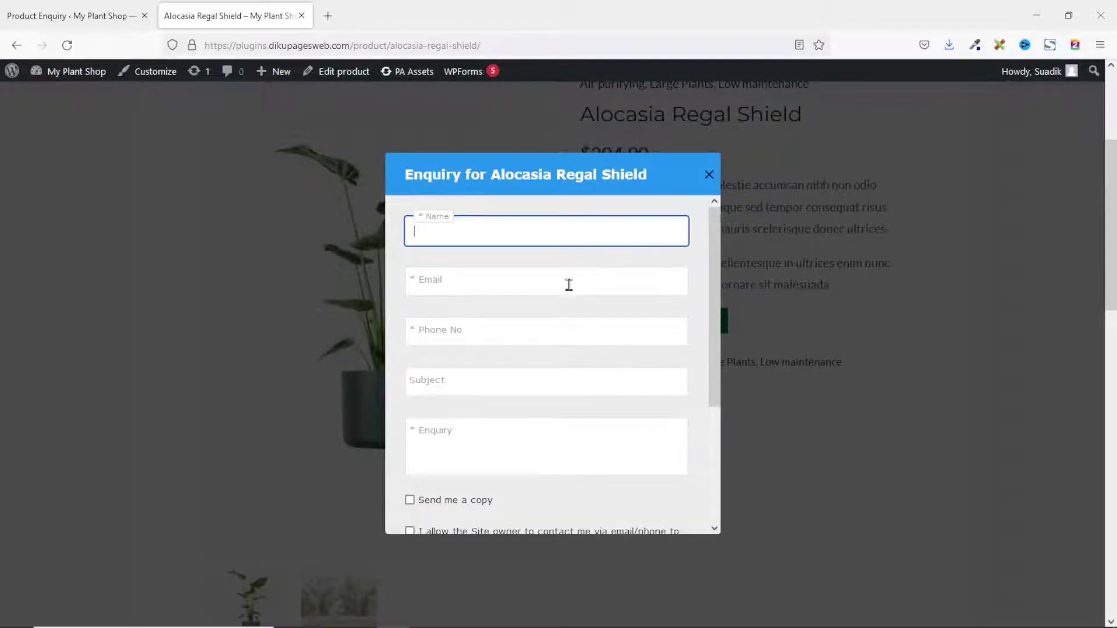
{"action": "scroll", "coordinate": [571, 379], "scroll_direction": "down", "scroll_amount": 4}
{"action": "scroll", "coordinate": [572, 380], "scroll_direction": "up", "scroll_amount": 4}
Step: Inspect the enquiry dialog's title bar element in Firefox Developer Tools
{"action": "right_click", "coordinate": [668, 175]}
{"action": "right_click", "coordinate": [676, 172]}
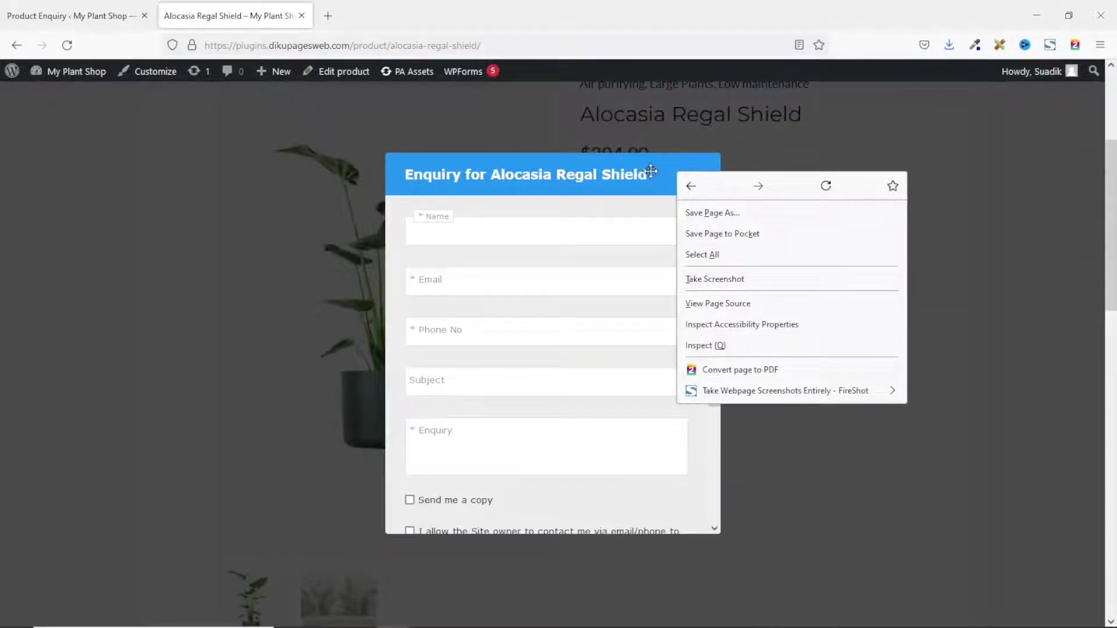
{"action": "left_click", "coordinate": [716, 347]}
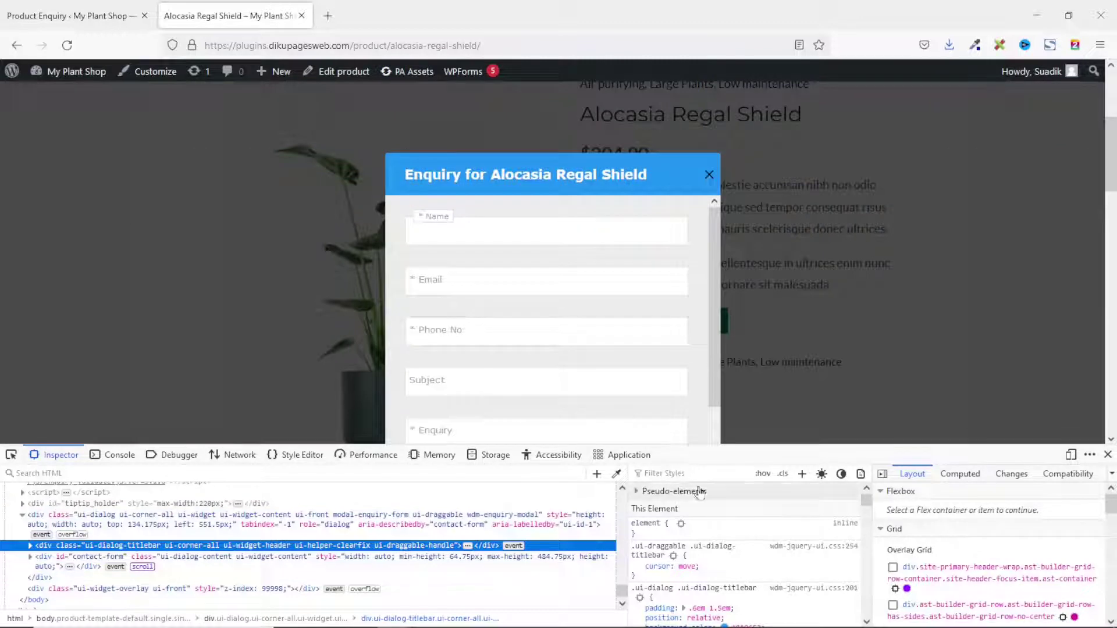
Step: Clear the title bar's #2196F3 background colour in the Rules panel, then return to the Product Enquiry settings
{"action": "scroll", "coordinate": [738, 517], "scroll_direction": "down", "scroll_amount": 2}
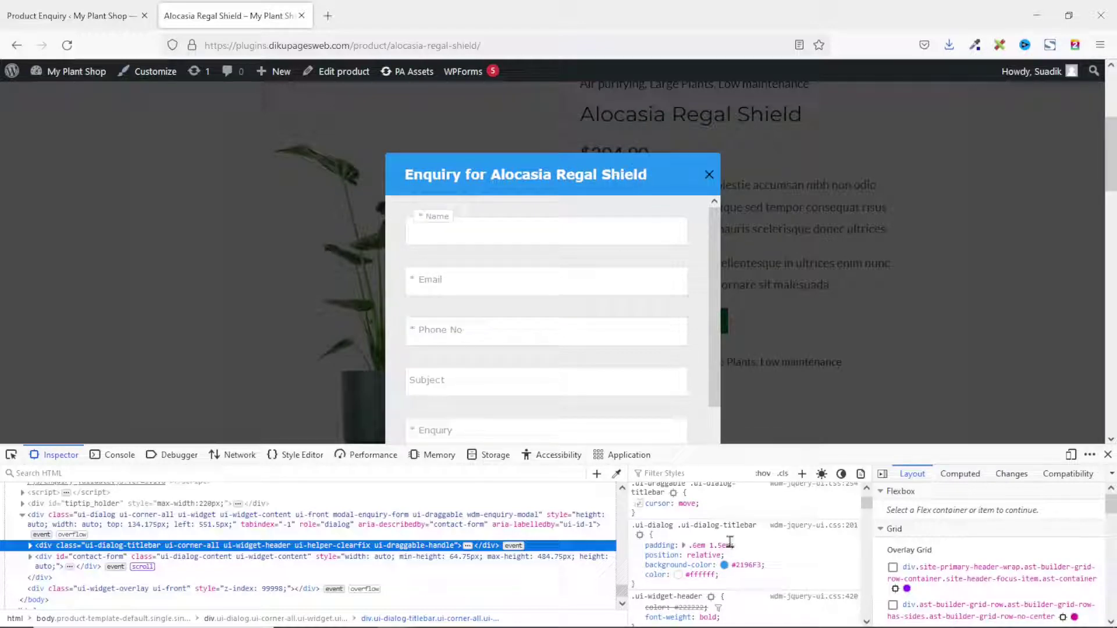
{"action": "left_click", "coordinate": [749, 565]}
{"action": "left_click", "coordinate": [738, 562]}
{"action": "double_click", "coordinate": [735, 564]}
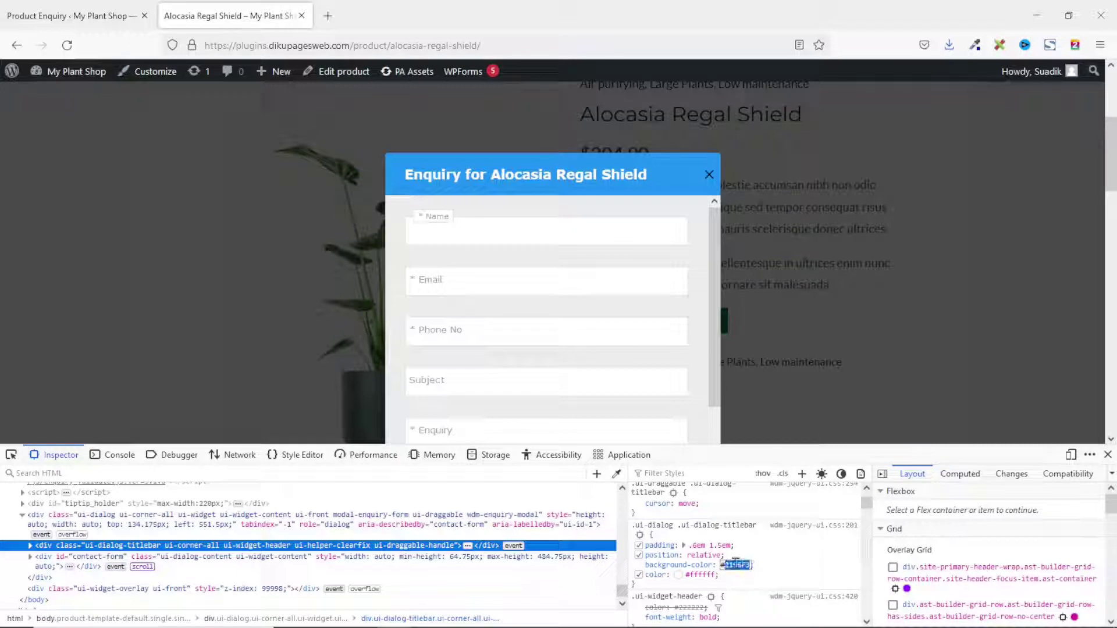
{"action": "type", "text": "#"}
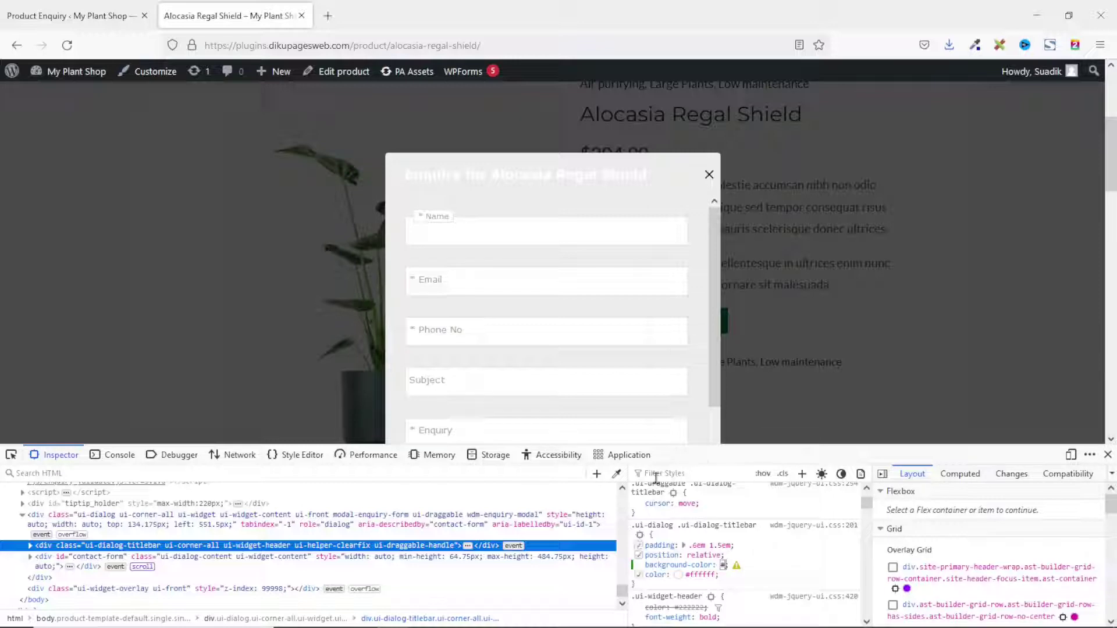
{"action": "left_click", "coordinate": [61, 16]}
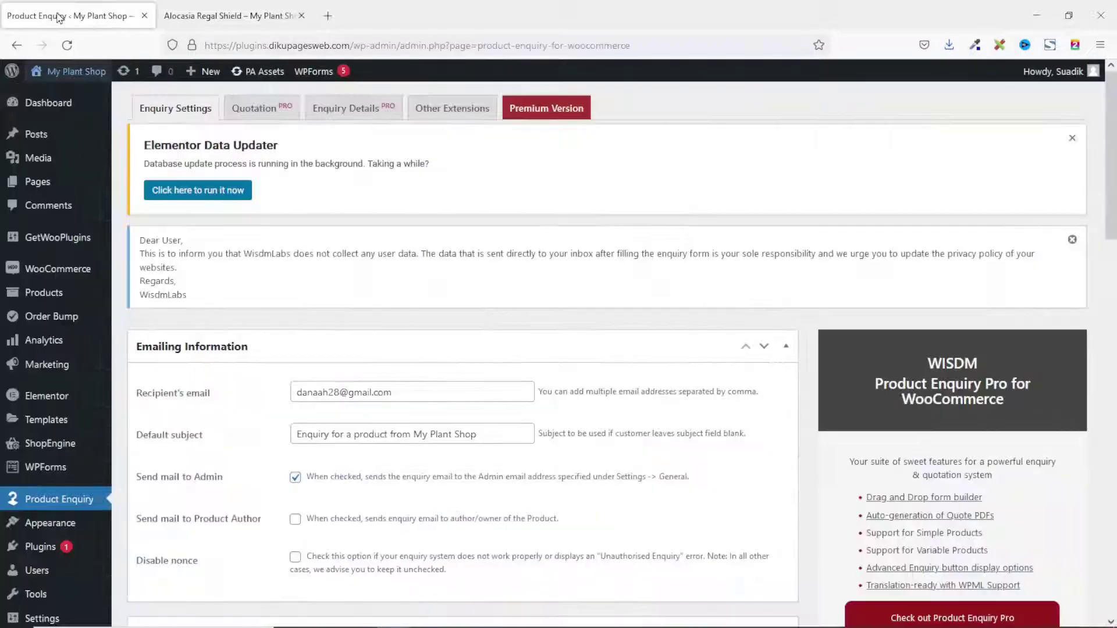
Step: Copy the green #06752E from the homepage's Secure Payment lock icon with ColorZilla
{"action": "middle_click", "coordinate": [62, 73]}
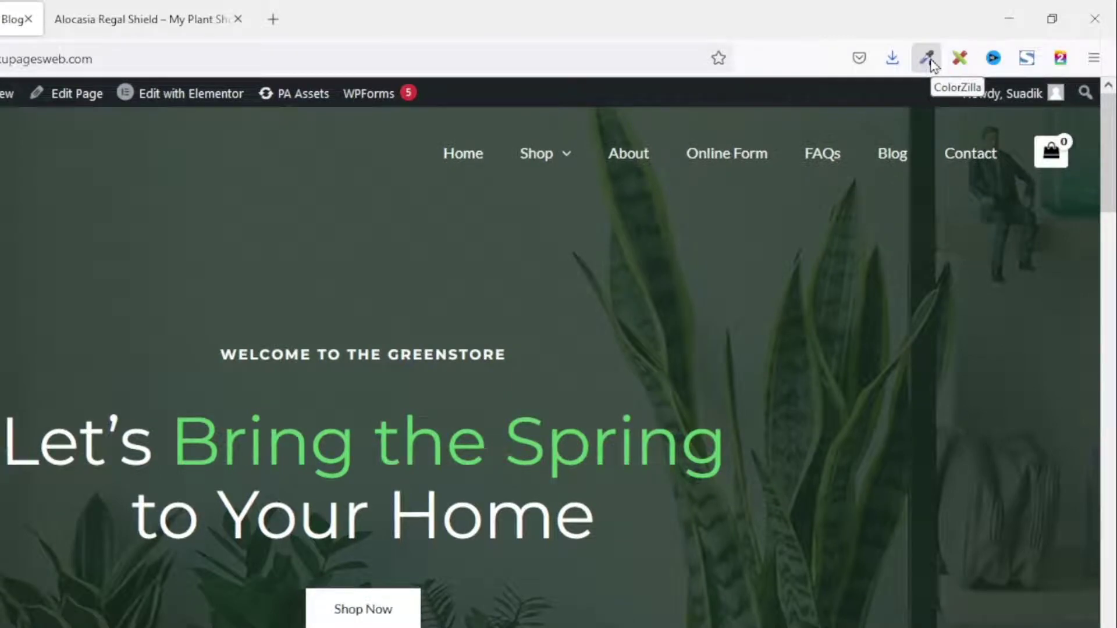
{"action": "left_click", "coordinate": [928, 60]}
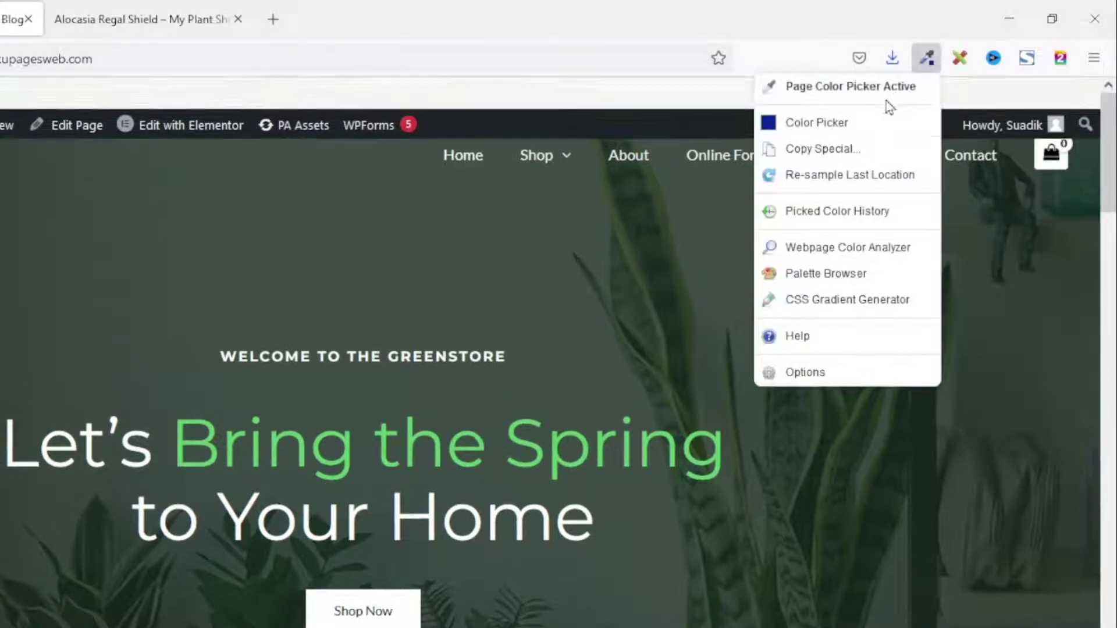
{"action": "scroll", "coordinate": [491, 486], "scroll_direction": "down", "scroll_amount": 15}
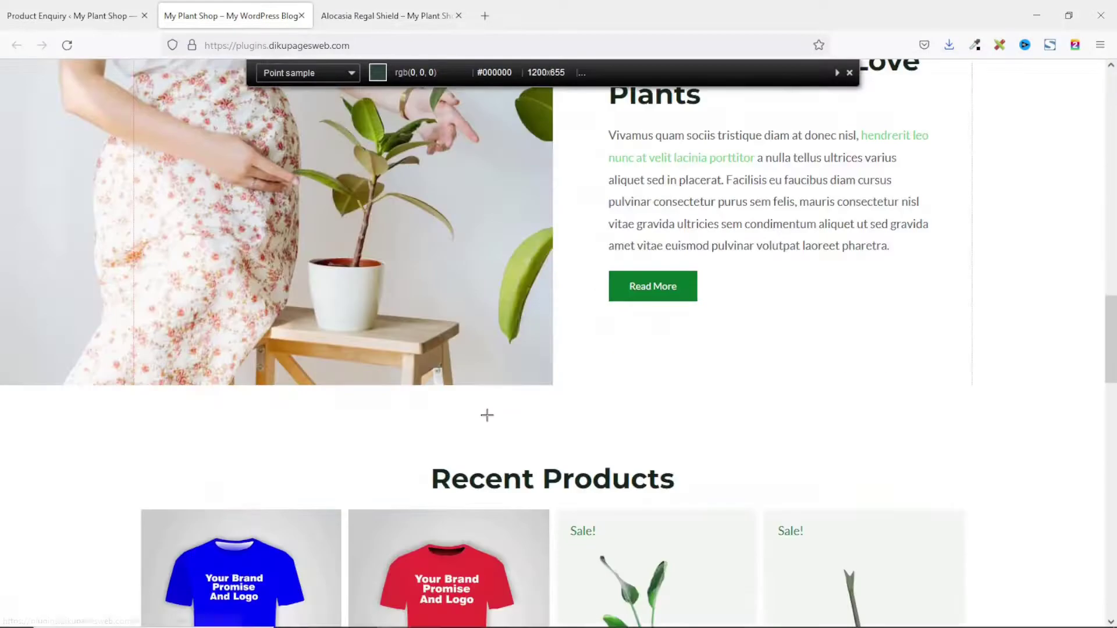
{"action": "scroll", "coordinate": [486, 415], "scroll_direction": "down", "scroll_amount": 18}
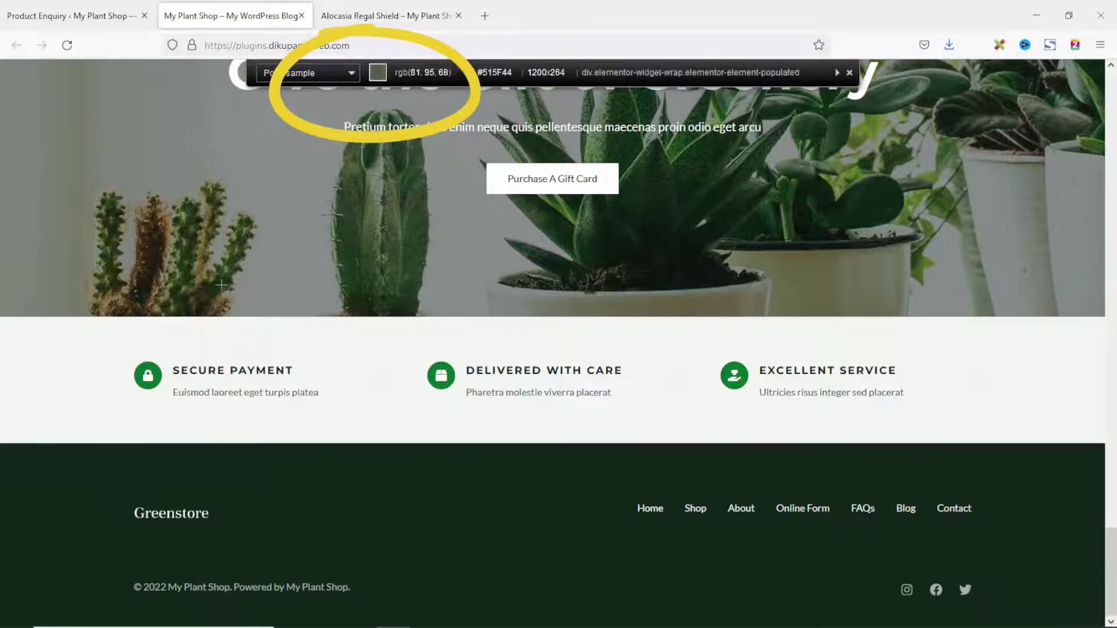
{"action": "scroll", "coordinate": [159, 387], "scroll_direction": "up", "scroll_amount": 1}
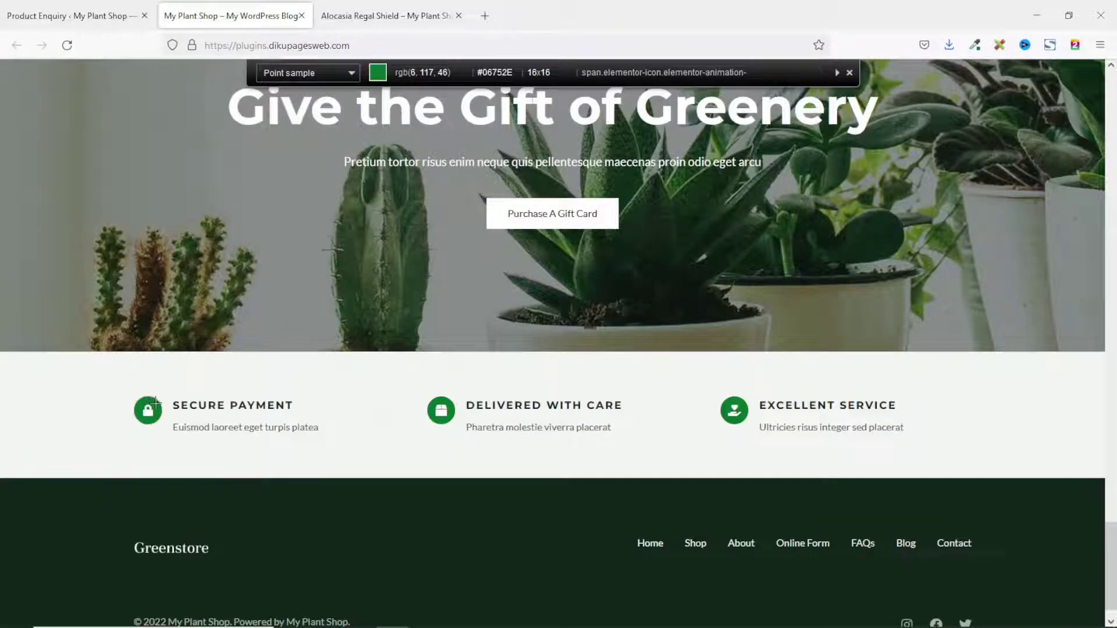
{"action": "left_click", "coordinate": [155, 402]}
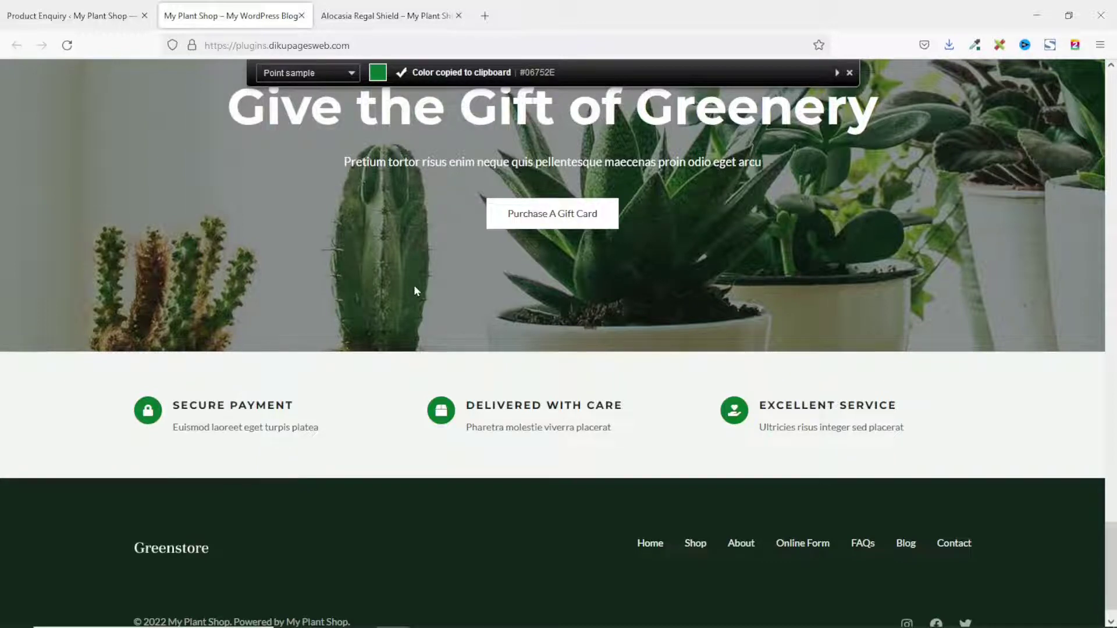
{"action": "key", "text": "Escape"}
{"action": "left_click", "coordinate": [300, 16]}
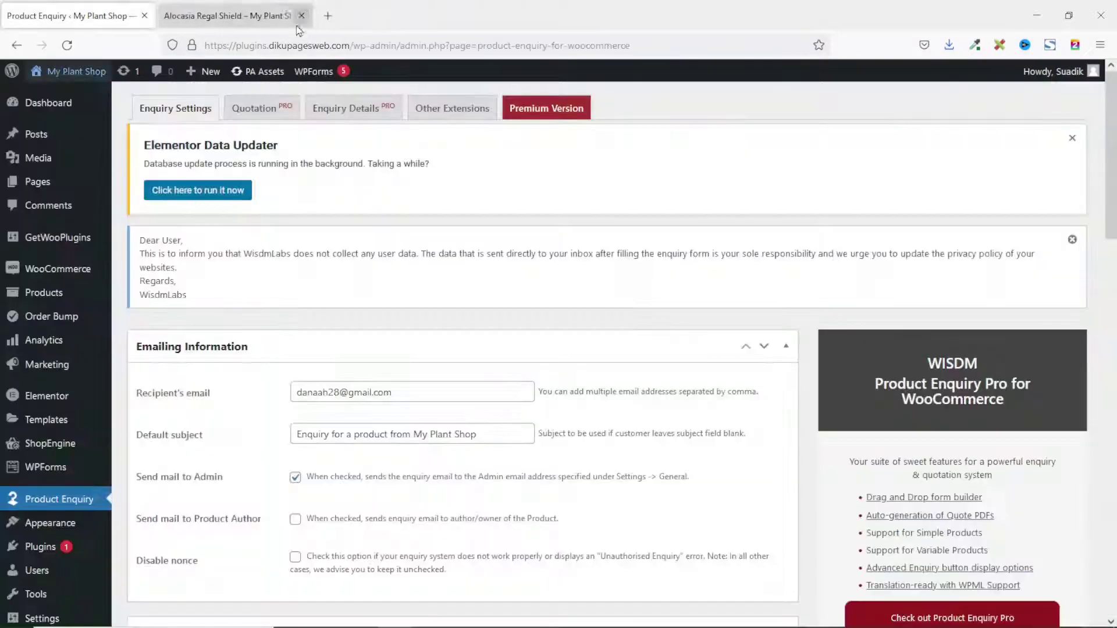
Step: Set the title bar background-color to #06752E and select the .ui-dialog-titlebar rule for copying
{"action": "left_click", "coordinate": [232, 19]}
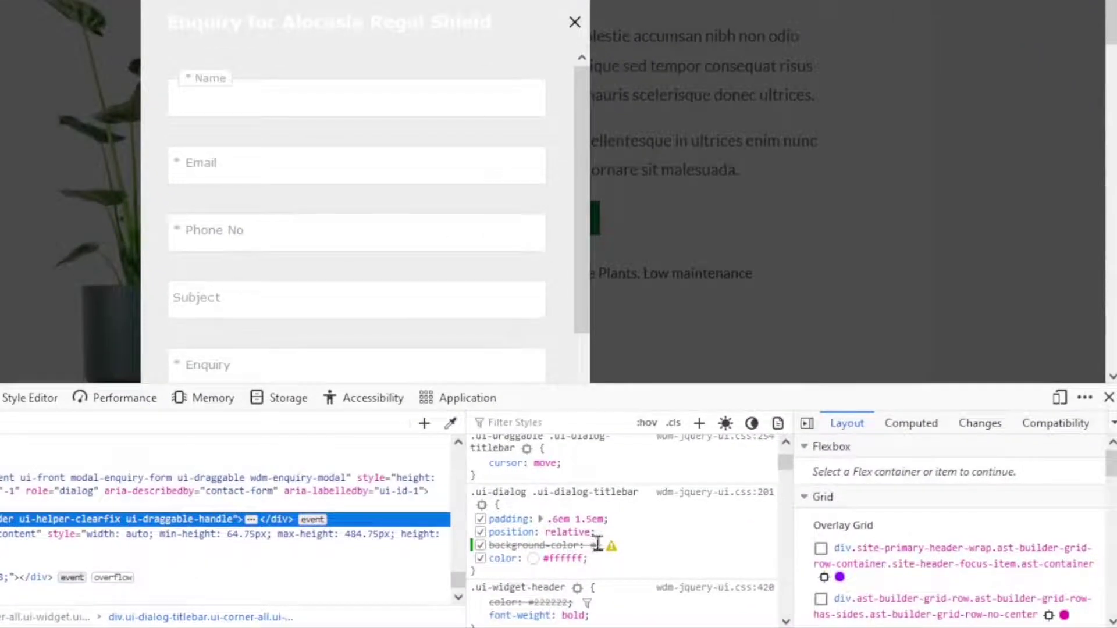
{"action": "left_click", "coordinate": [595, 544]}
{"action": "type", "text": "#"}
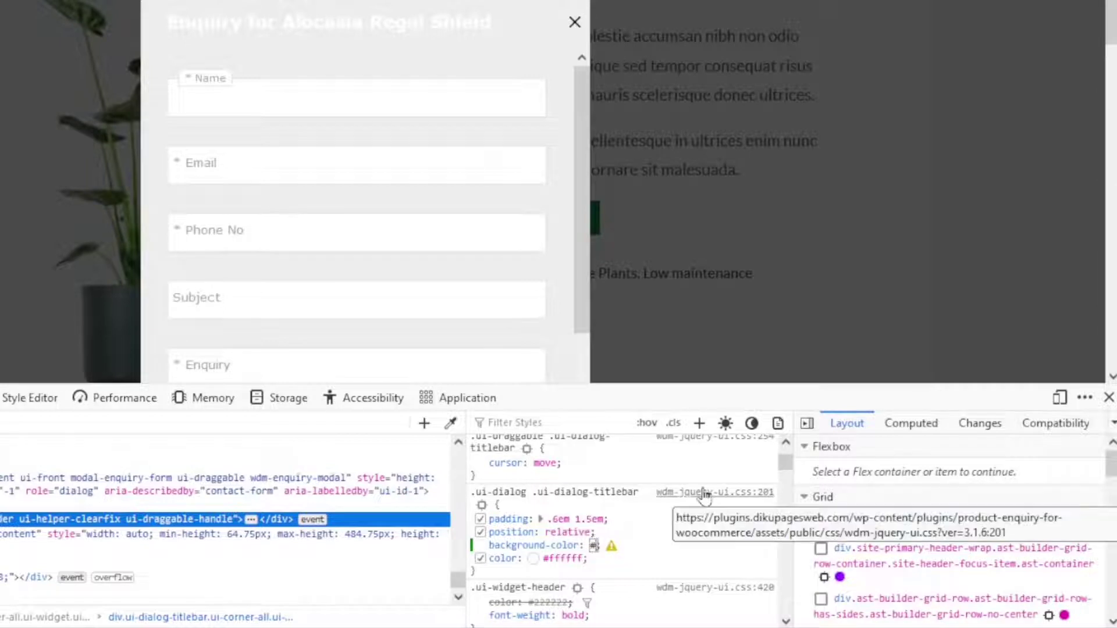
{"action": "key", "text": "ctrl+v"}
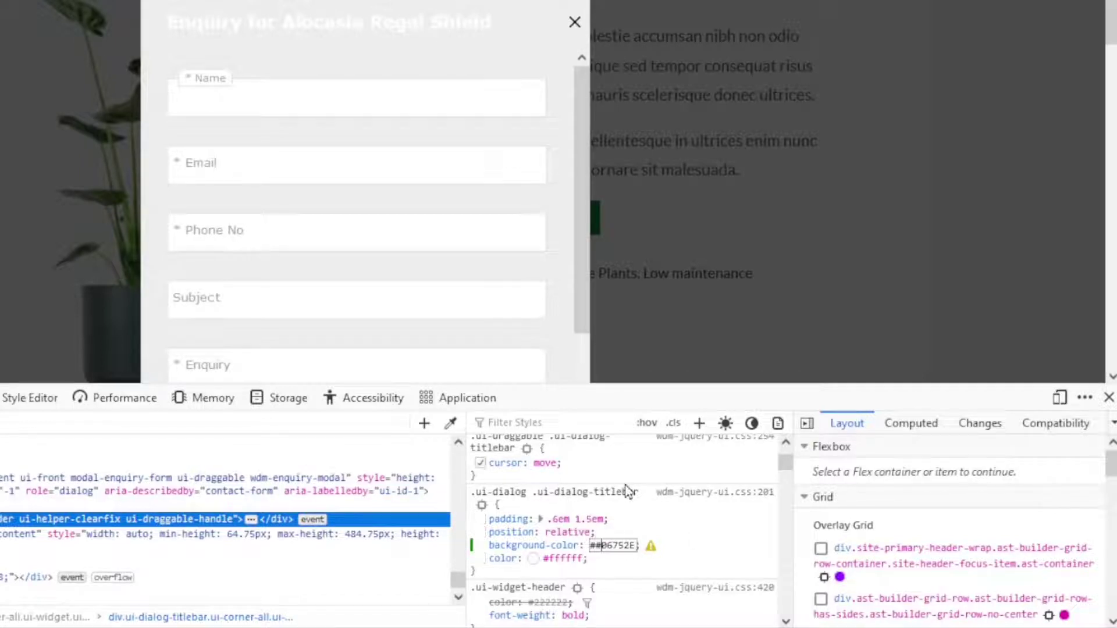
{"action": "key", "text": "BackSpace"}
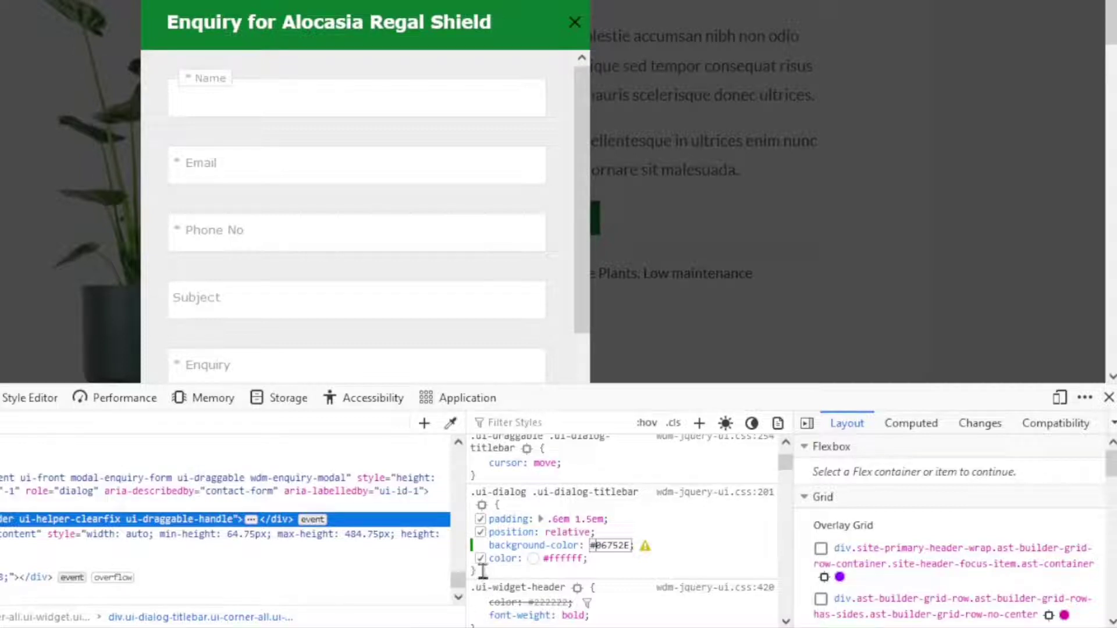
{"action": "left_click_drag", "start_coordinate": [474, 495], "coordinate": [486, 568]}
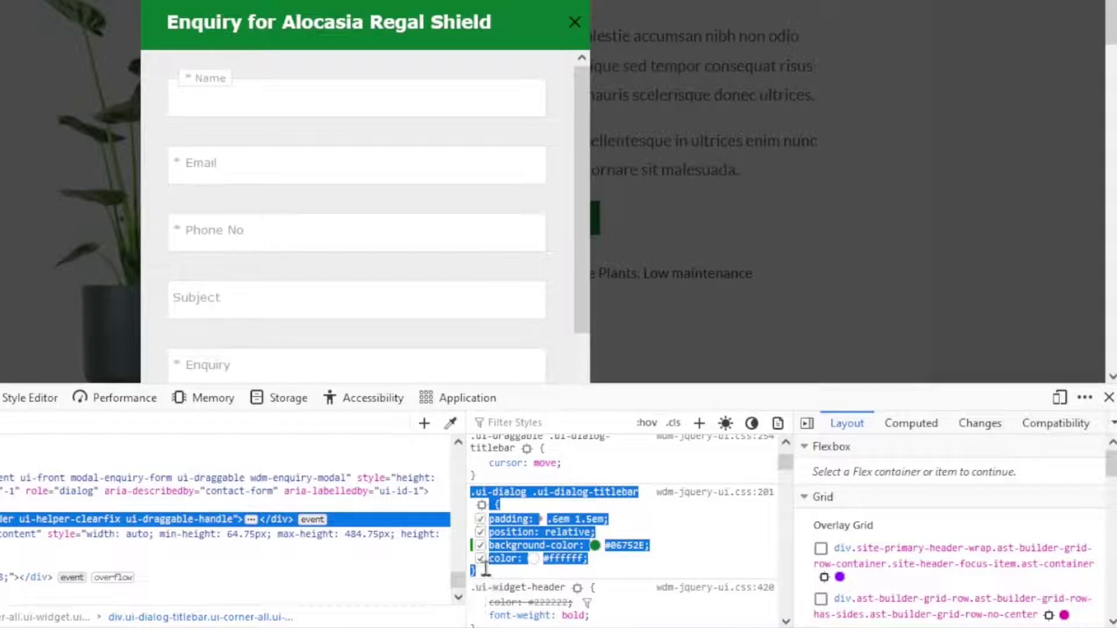
{"action": "right_click", "coordinate": [527, 542]}
Step: Copy the title bar CSS rule, close Developer Tools, and reload the product's enquiry form
{"action": "left_click", "coordinate": [576, 338]}
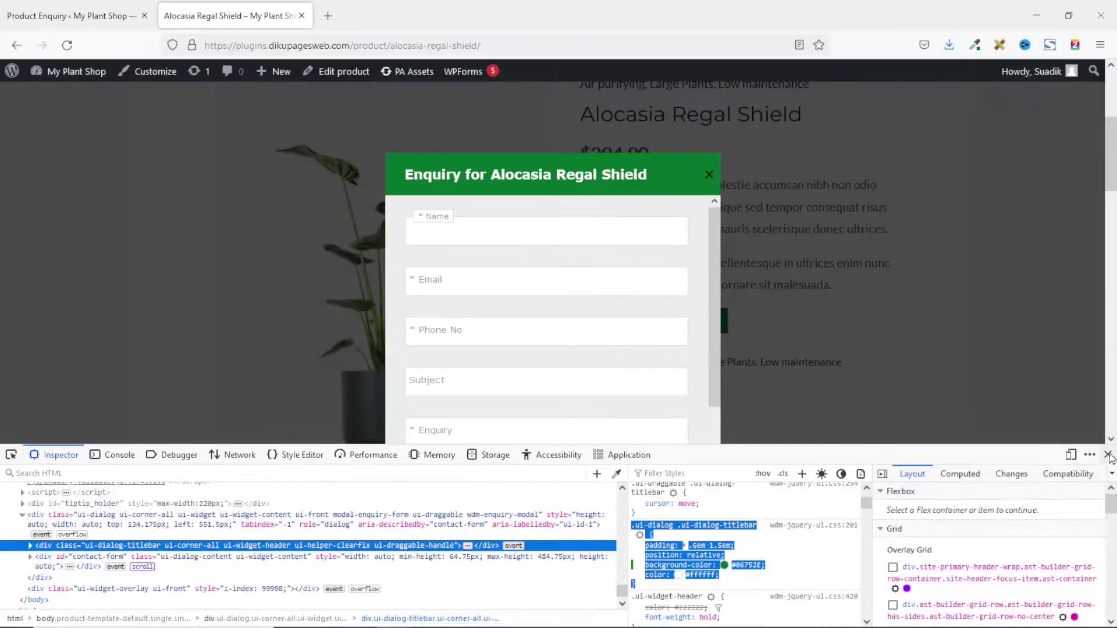
{"action": "left_click", "coordinate": [1108, 455]}
{"action": "left_click", "coordinate": [67, 46]}
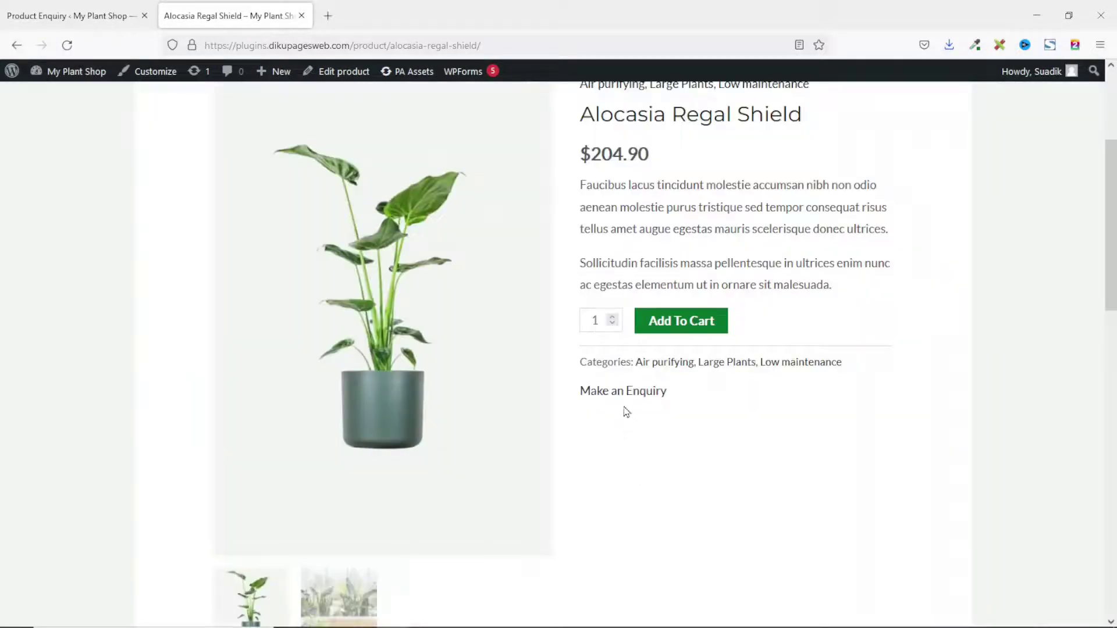
{"action": "left_click", "coordinate": [631, 400]}
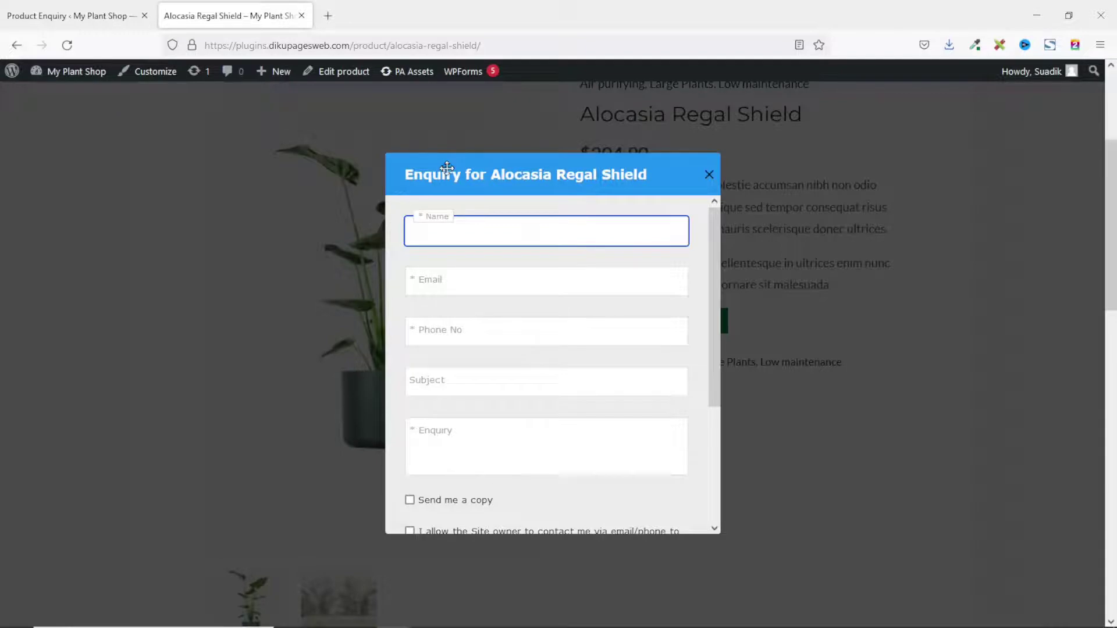
Step: Paste the green #06752E .ui-dialog-titlebar rule into the Product Enquiry custom CSS box
{"action": "left_click", "coordinate": [66, 21]}
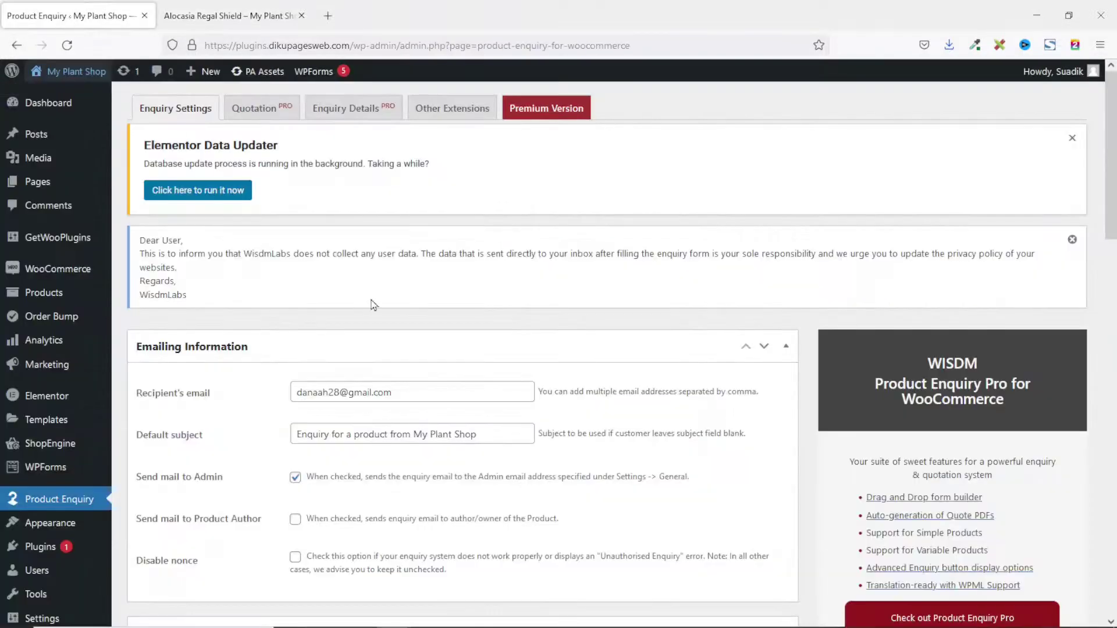
{"action": "scroll", "coordinate": [373, 304], "scroll_direction": "down", "scroll_amount": 12}
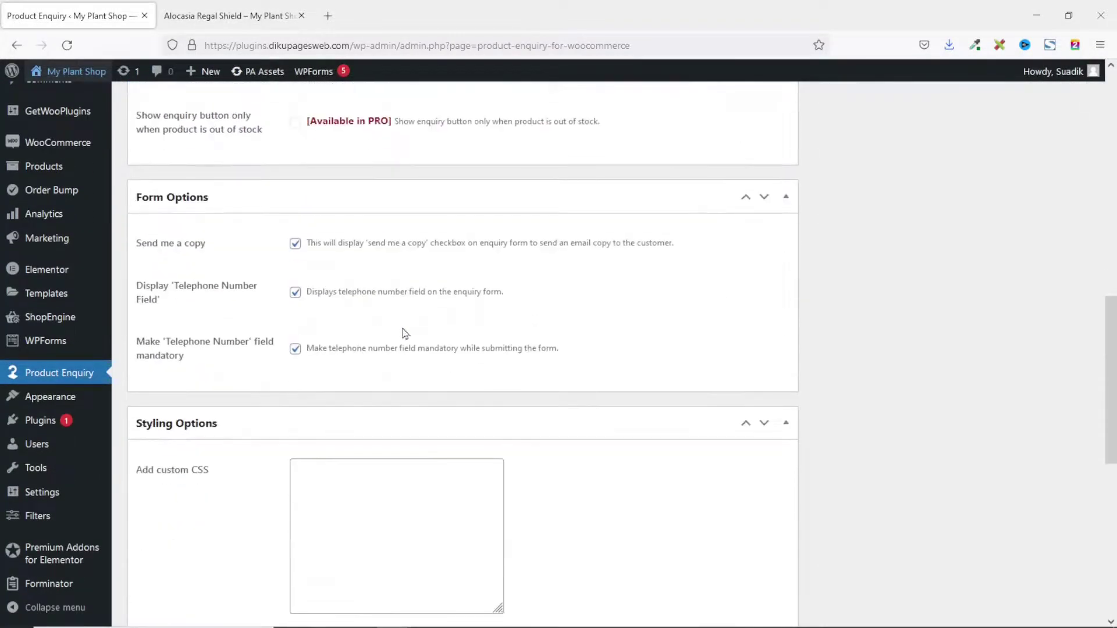
{"action": "scroll", "coordinate": [405, 333], "scroll_direction": "down", "scroll_amount": 4}
{"action": "left_click", "coordinate": [347, 278]}
{"action": "right_click", "coordinate": [347, 278]}
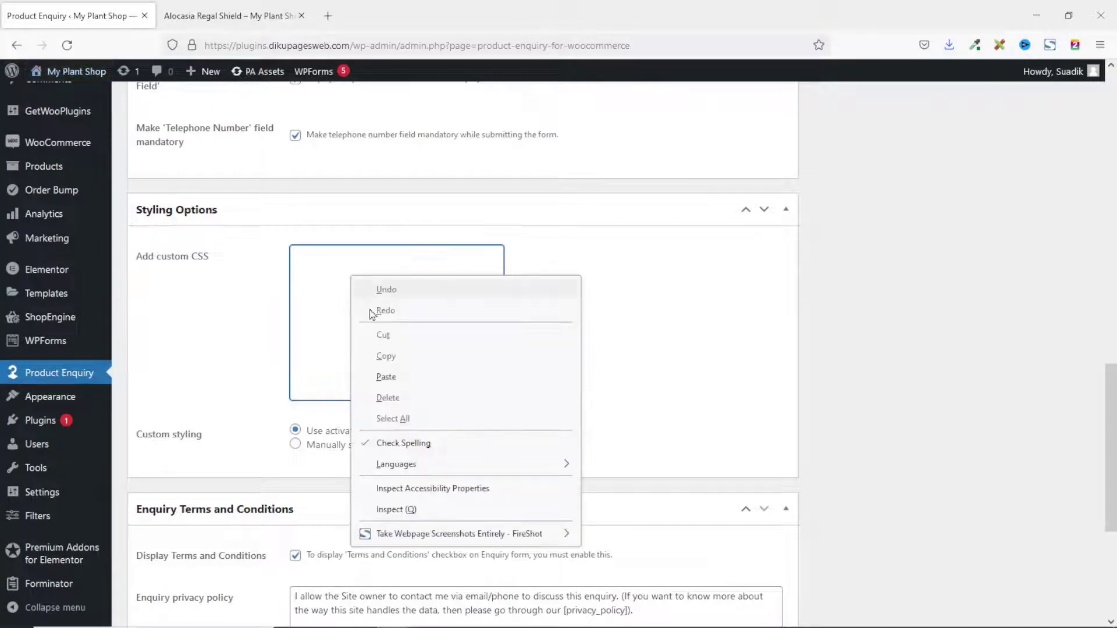
{"action": "left_click", "coordinate": [407, 380]}
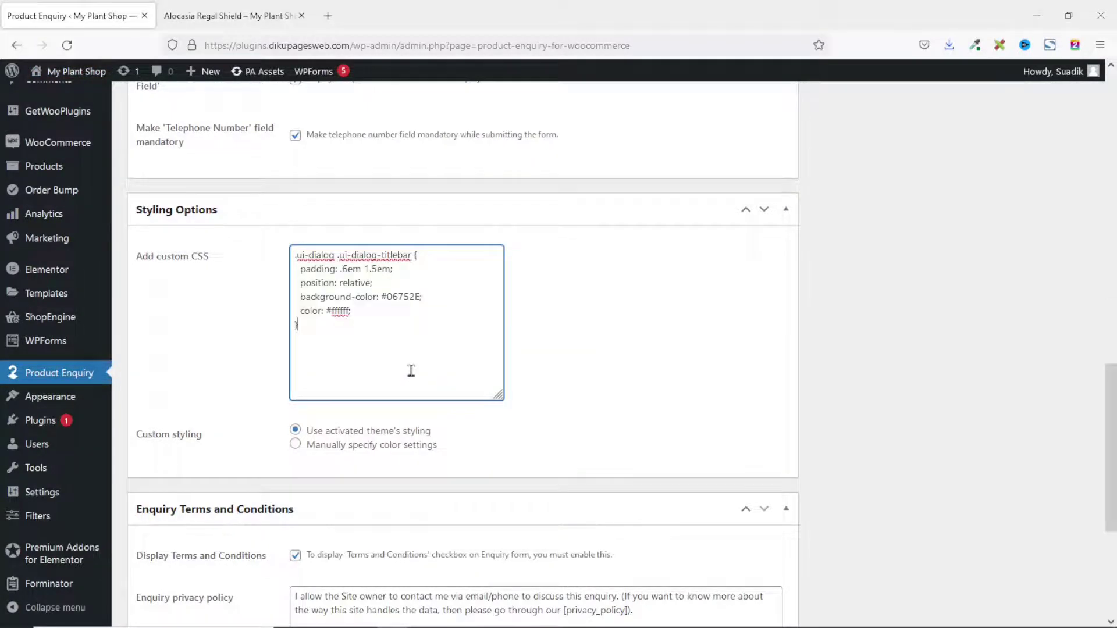
Step: Turn off Display Enquiry Button As A Link and save the settings
{"action": "scroll", "coordinate": [384, 436], "scroll_direction": "up", "scroll_amount": 8}
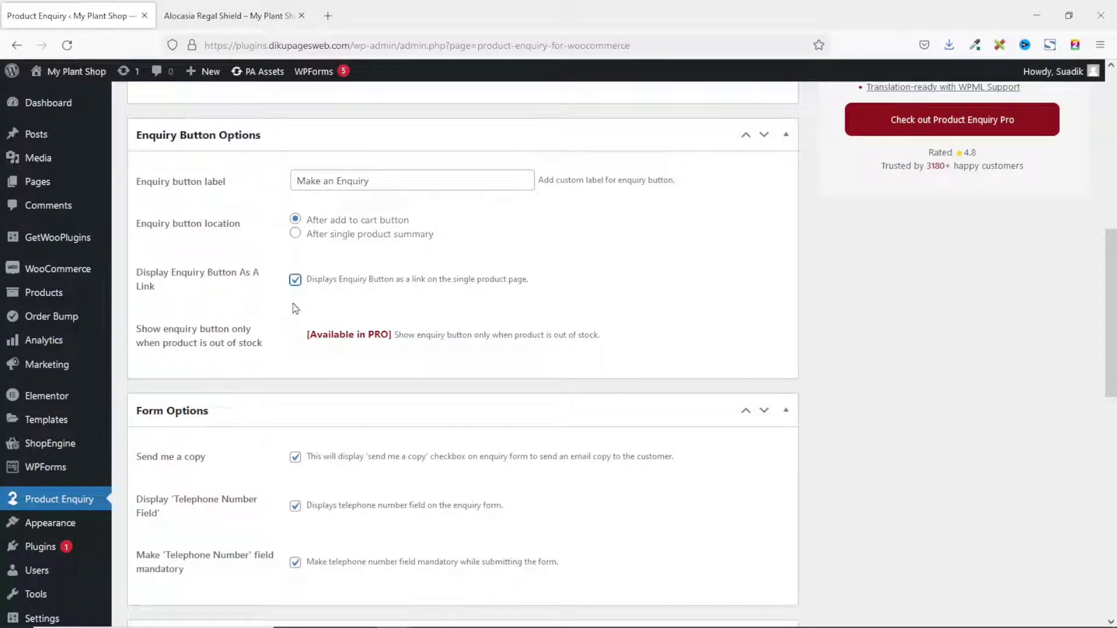
{"action": "left_click", "coordinate": [296, 281]}
{"action": "scroll", "coordinate": [395, 357], "scroll_direction": "down", "scroll_amount": 10}
{"action": "left_click", "coordinate": [169, 460]}
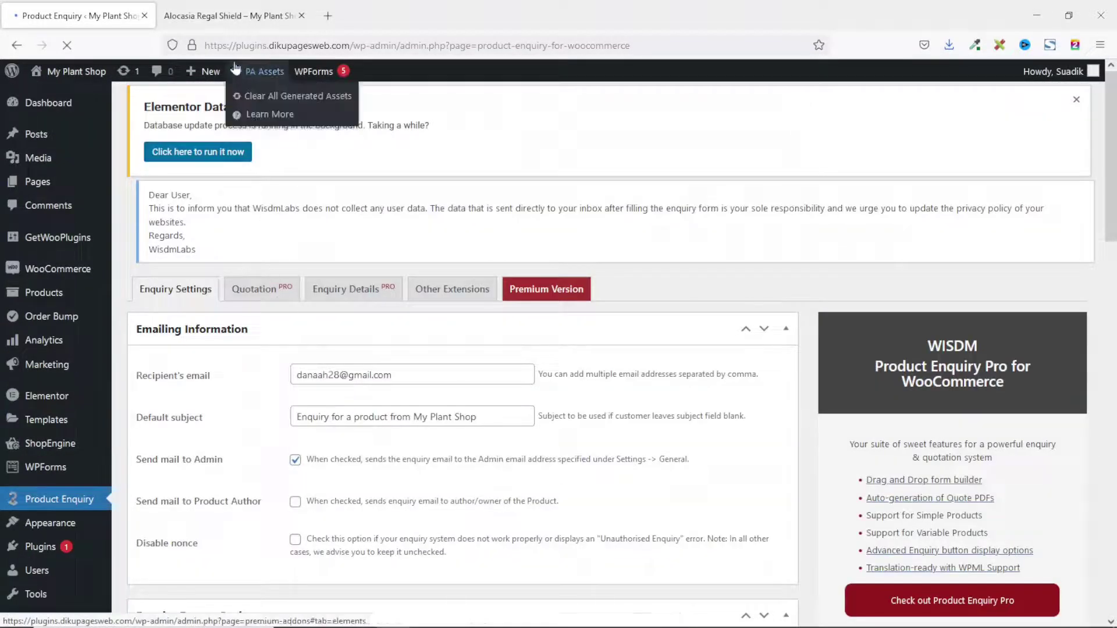
Step: Reload the Alocasia Regal Shield page and open its enquiry form, now with a green title bar
{"action": "left_click", "coordinate": [215, 9]}
{"action": "left_click", "coordinate": [67, 46]}
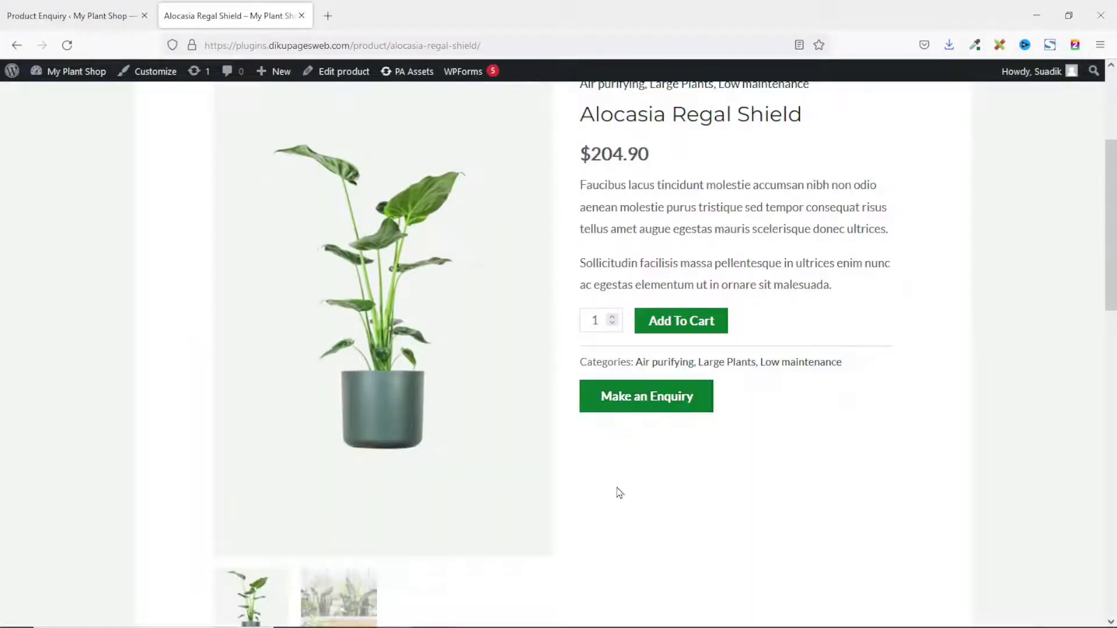
{"action": "left_click", "coordinate": [643, 405]}
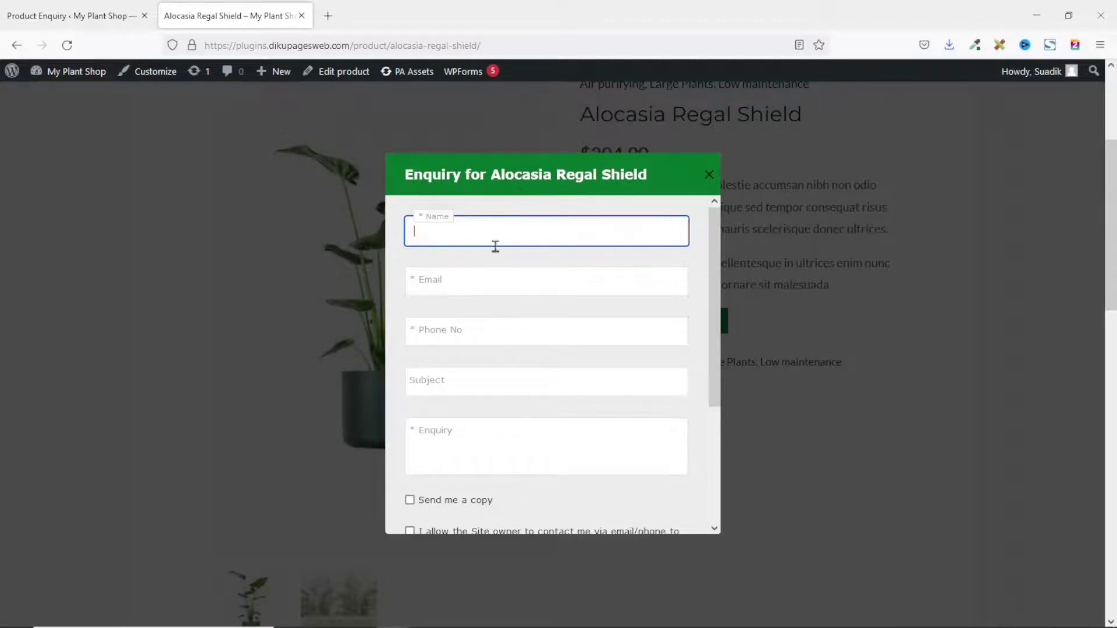
Step: Autofill the customer's name, email and phone number, with Subject 'Enquiry'
{"action": "left_click", "coordinate": [575, 239]}
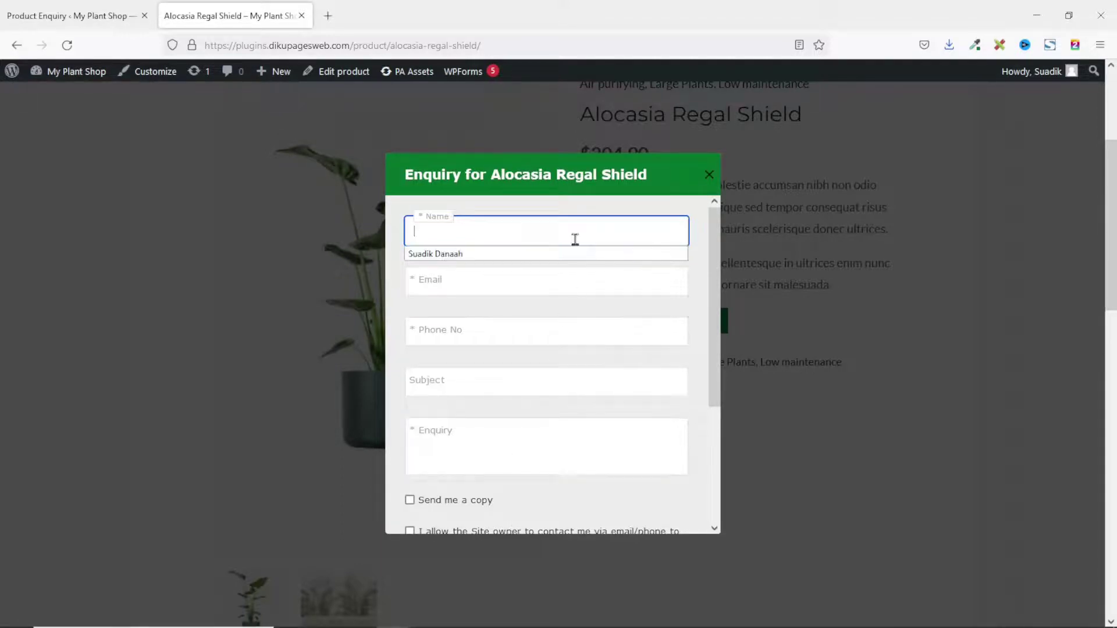
{"action": "left_click", "coordinate": [505, 256]}
{"action": "left_click", "coordinate": [496, 279]}
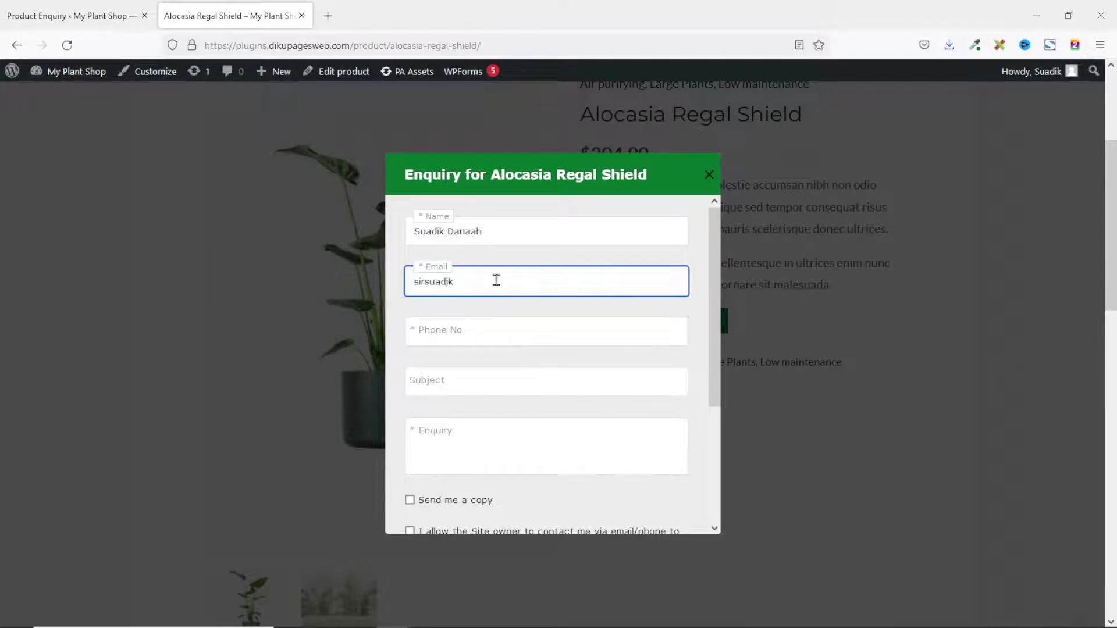
{"action": "key", "text": "Tab"}
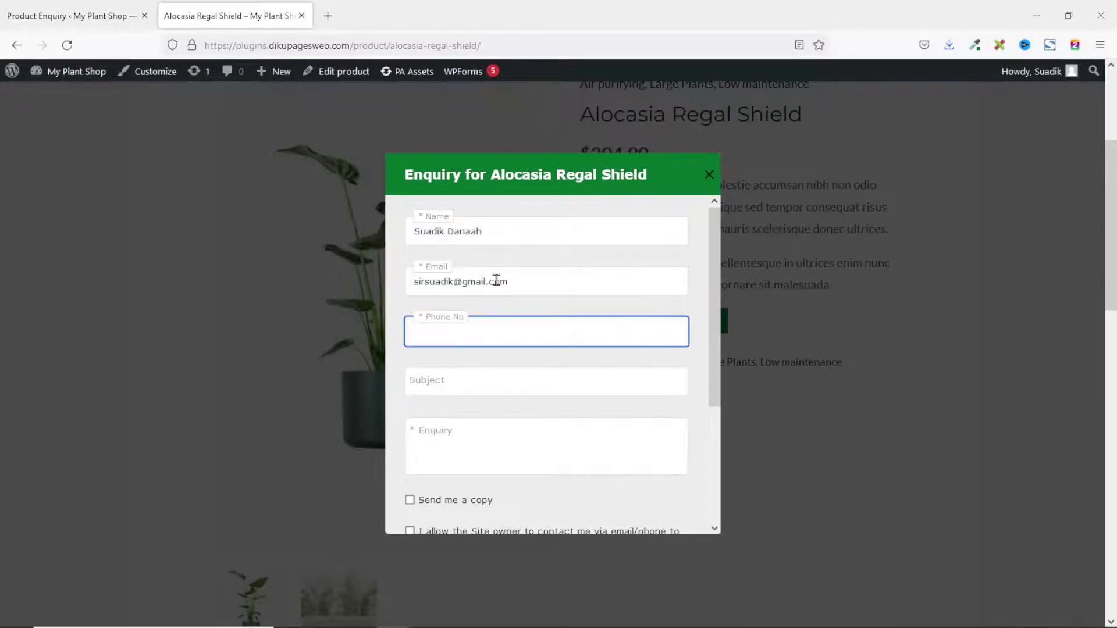
{"action": "left_click", "coordinate": [498, 332]}
{"action": "left_click", "coordinate": [472, 355]}
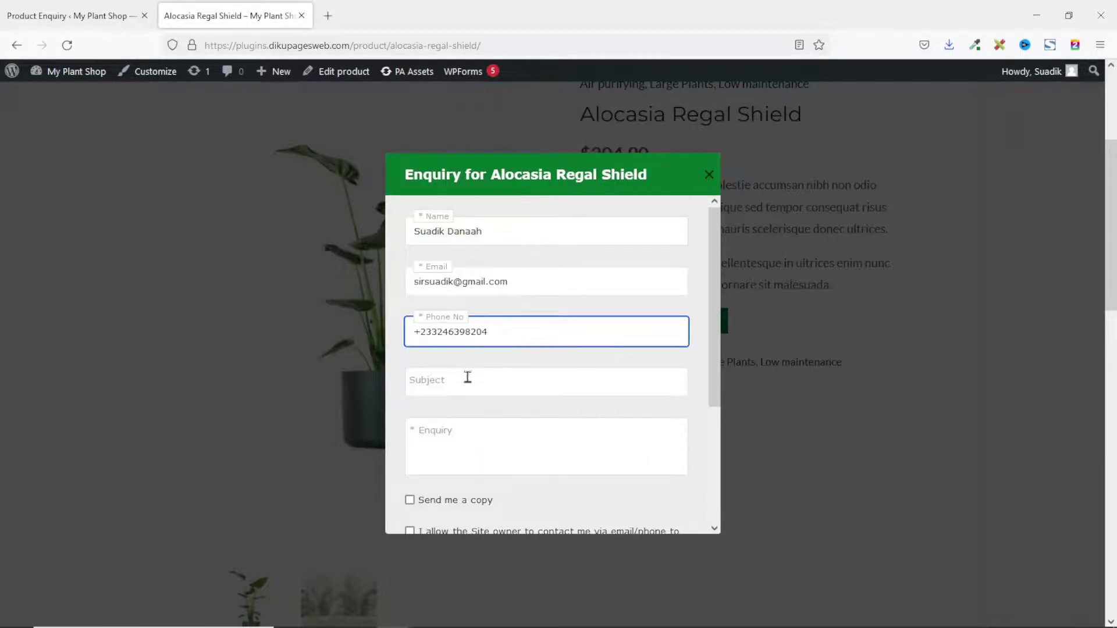
{"action": "left_click", "coordinate": [487, 384]}
{"action": "left_click", "coordinate": [462, 407]}
Step: Write 'Can I place this flower in my office?', tick copy and consent, send, then open Gmail
{"action": "left_click", "coordinate": [466, 438]}
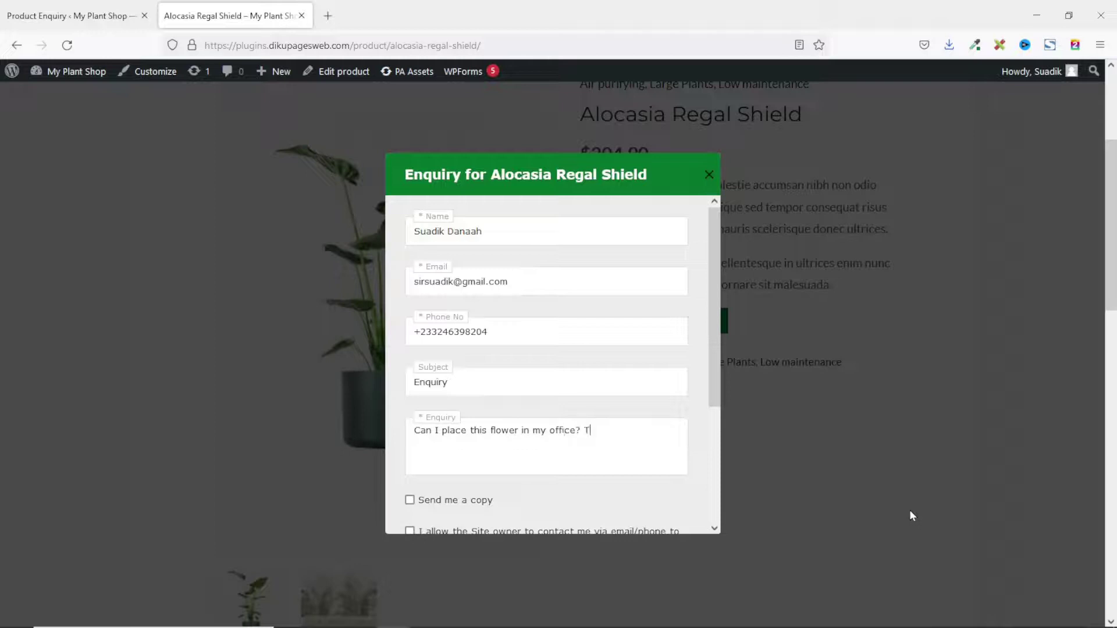
{"action": "scroll", "coordinate": [410, 413], "scroll_direction": "down", "scroll_amount": 3}
{"action": "left_click", "coordinate": [432, 404]}
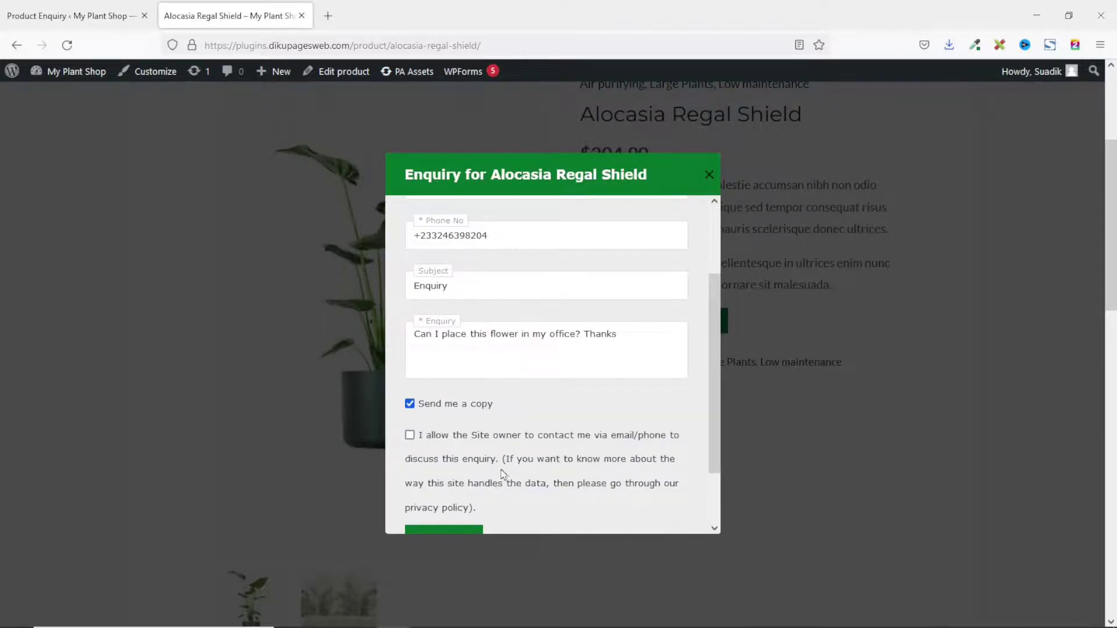
{"action": "scroll", "coordinate": [491, 457], "scroll_direction": "down", "scroll_amount": 2}
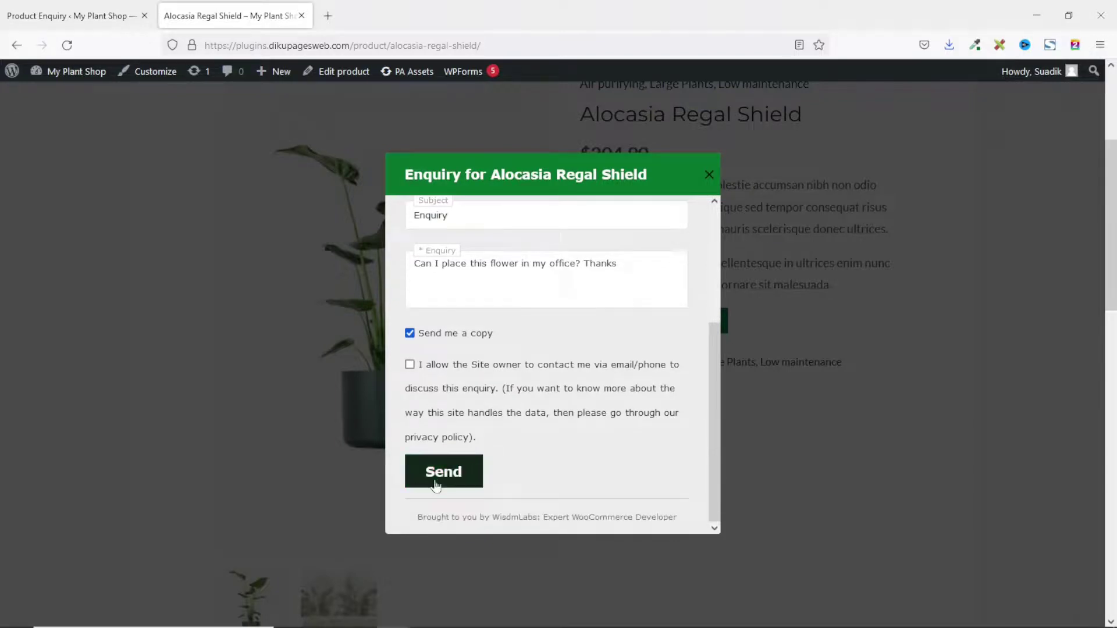
{"action": "left_click", "coordinate": [451, 476]}
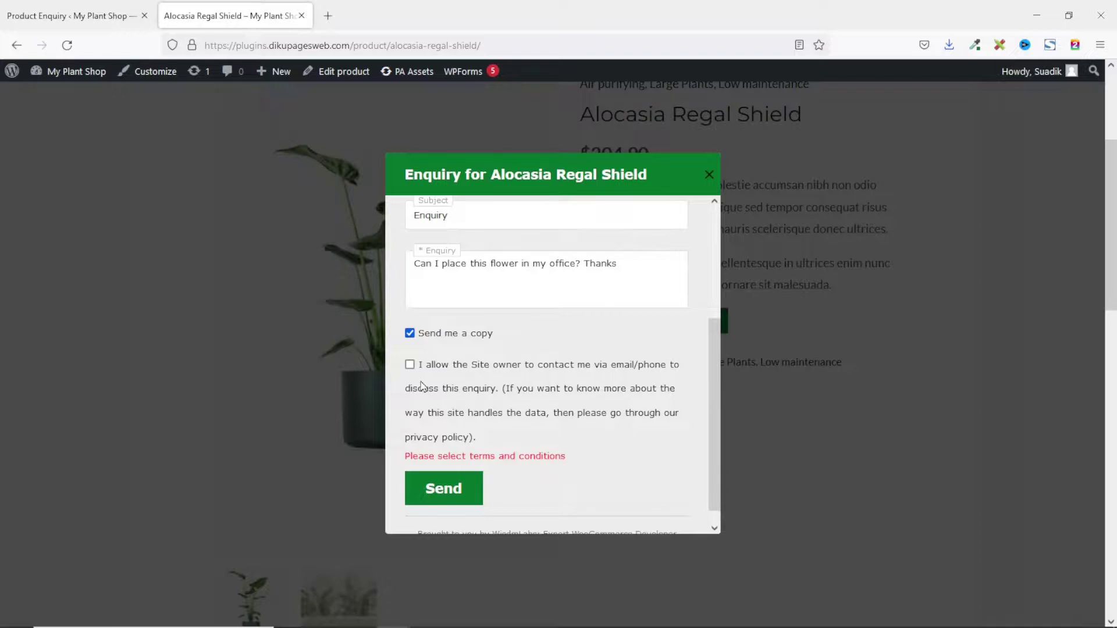
{"action": "left_click", "coordinate": [409, 365]}
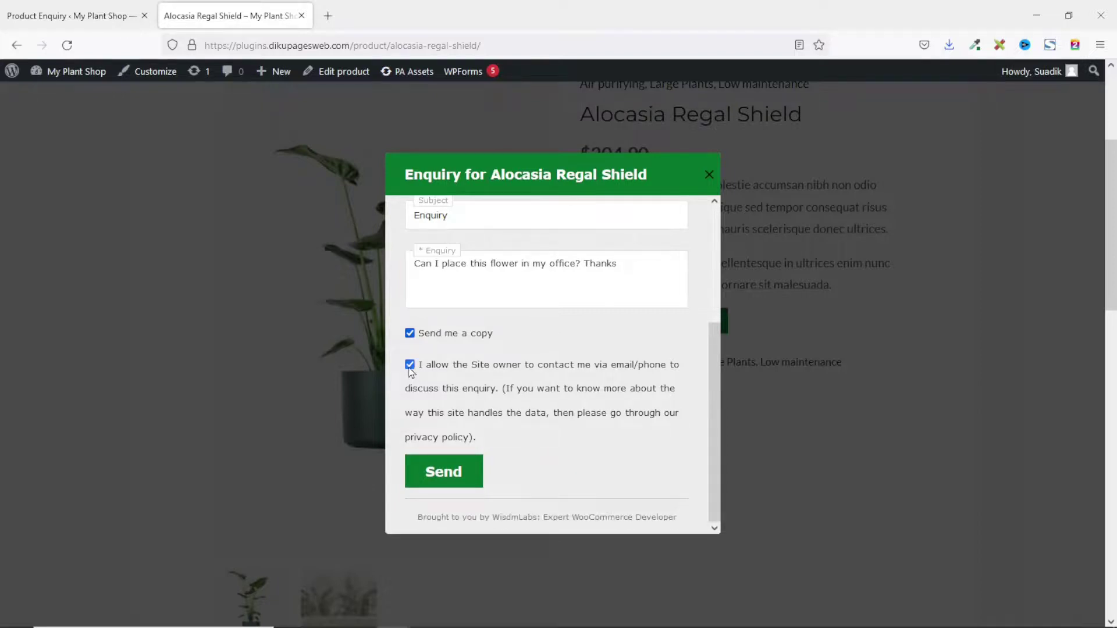
{"action": "left_click", "coordinate": [453, 475]}
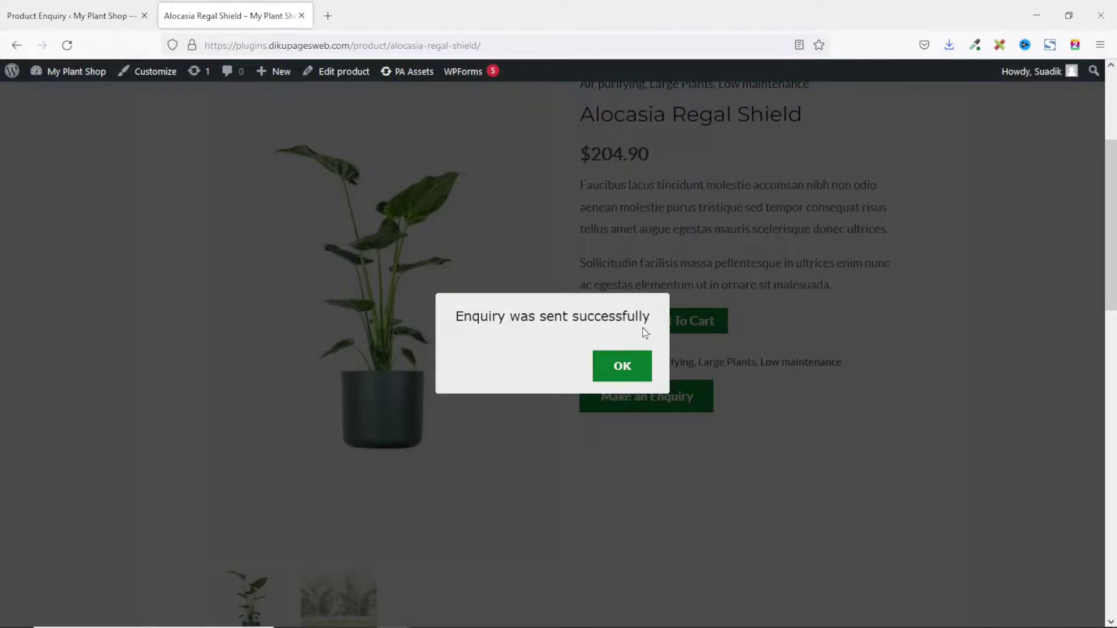
{"action": "left_click", "coordinate": [623, 370]}
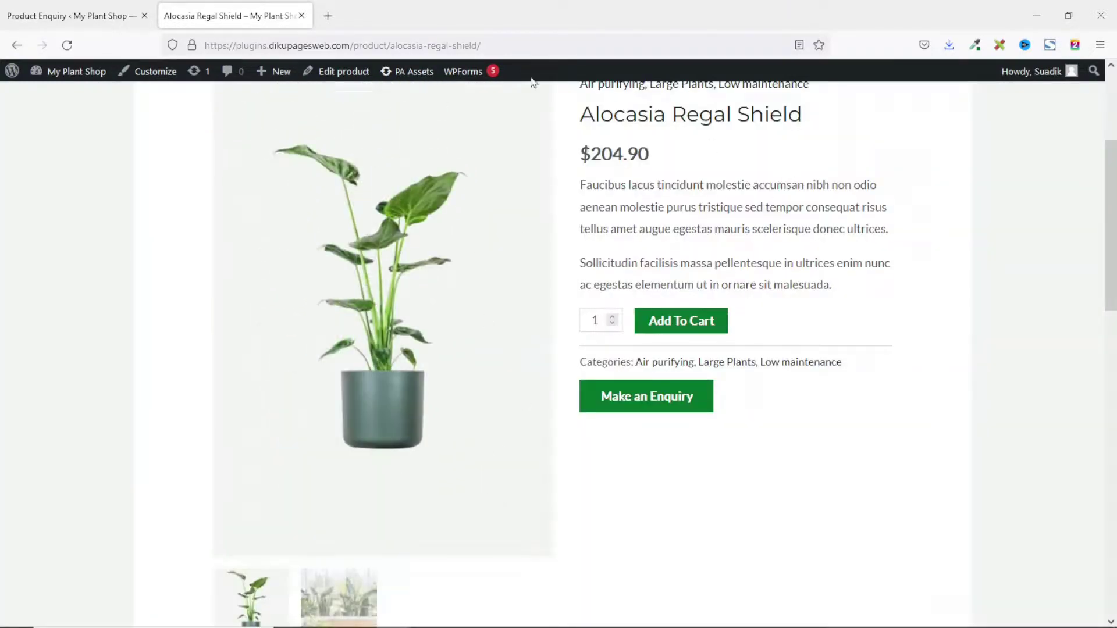
{"action": "left_click", "coordinate": [328, 16]}
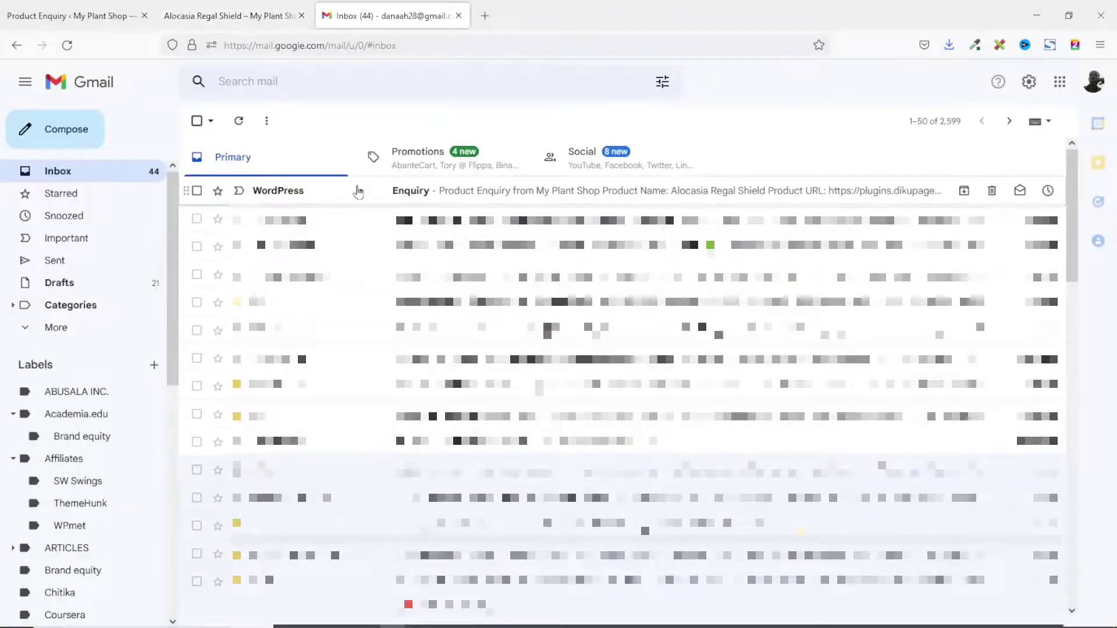
Step: Open the WordPress Enquiry email, review the shop, Alocasia Regal Shield and message, then close Gmail
{"action": "left_click", "coordinate": [447, 196]}
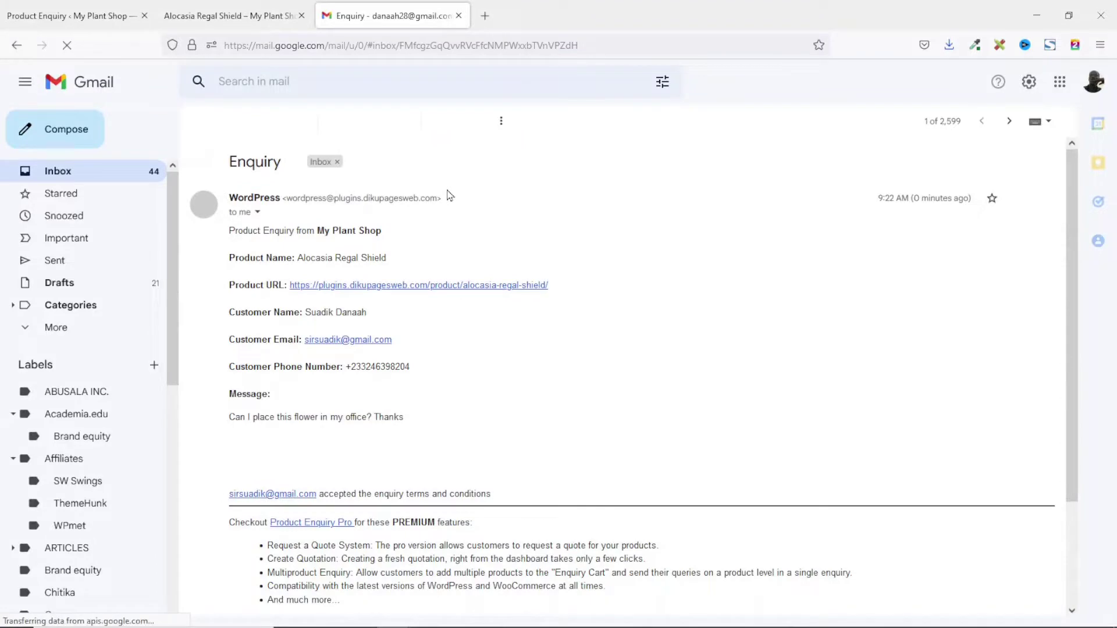
{"action": "left_click_drag", "start_coordinate": [319, 230], "coordinate": [404, 242]}
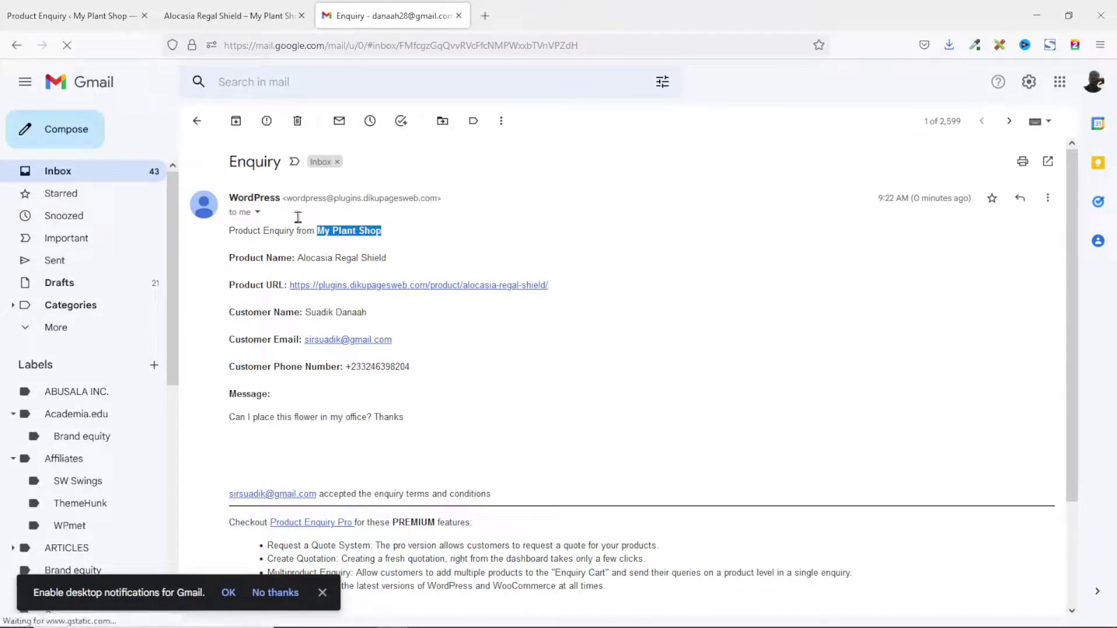
{"action": "left_click_drag", "start_coordinate": [298, 258], "coordinate": [419, 266]}
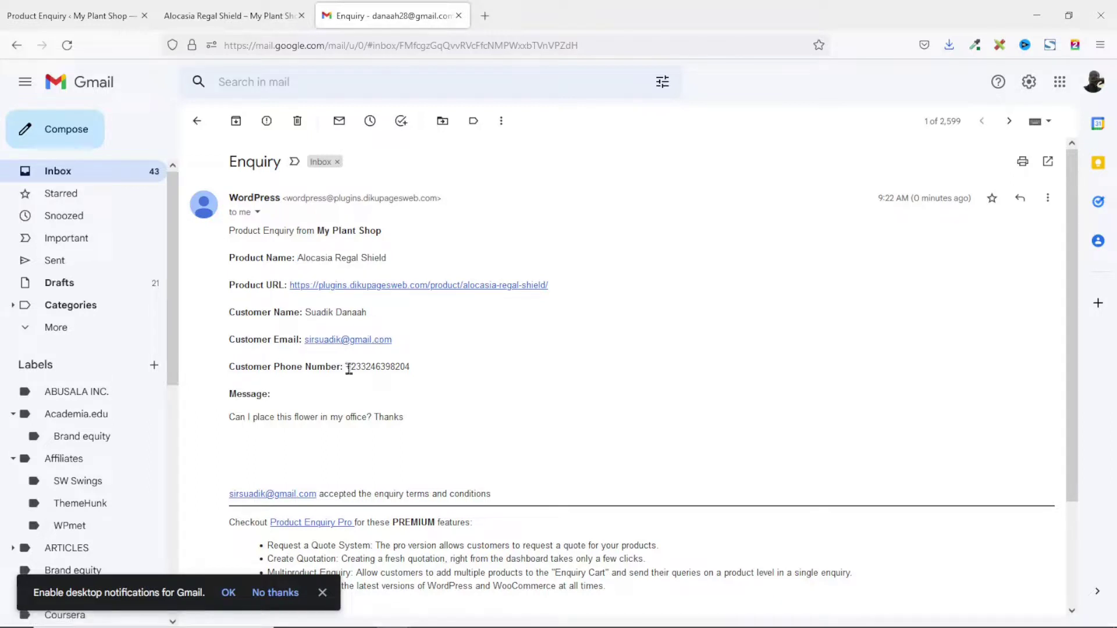
{"action": "left_click_drag", "start_coordinate": [231, 418], "coordinate": [417, 421]}
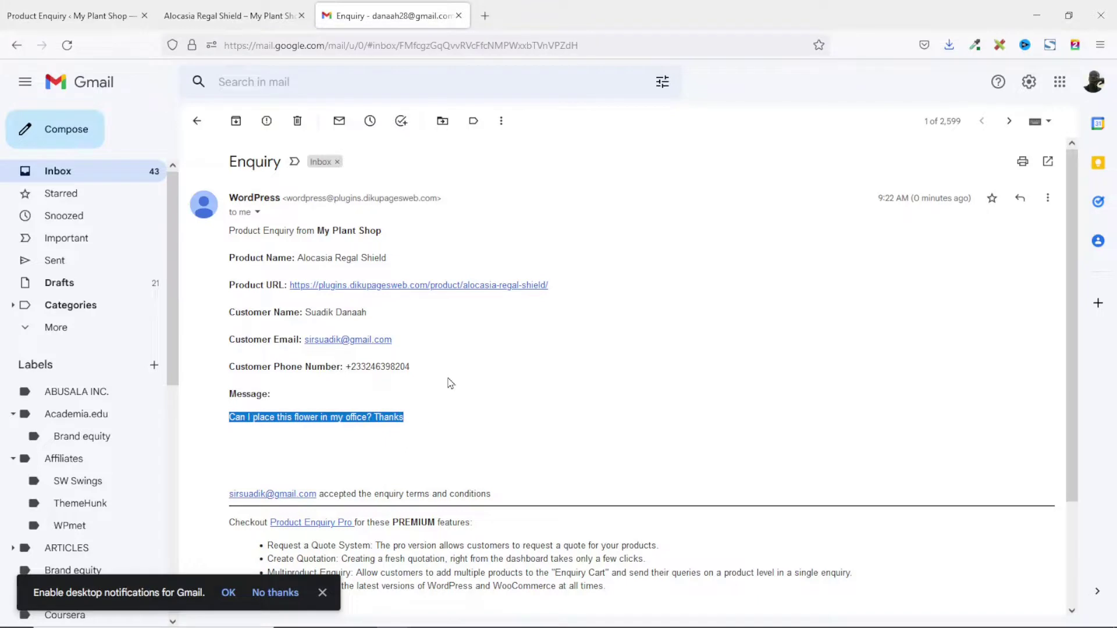
{"action": "scroll", "coordinate": [450, 383], "scroll_direction": "down", "scroll_amount": 2}
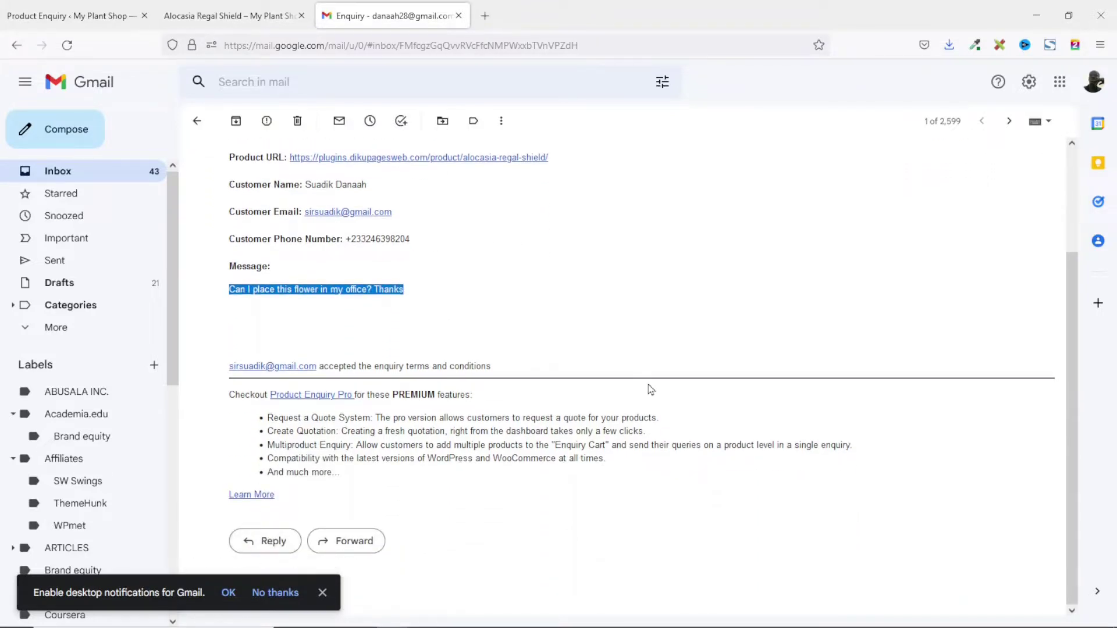
{"action": "key", "text": "ctrl+w"}
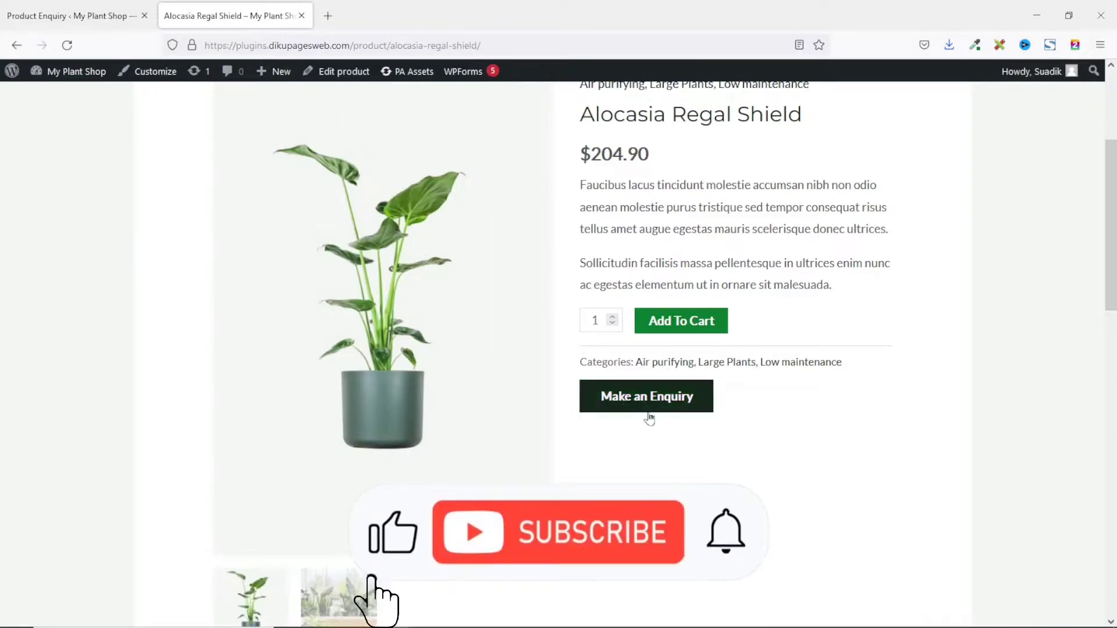